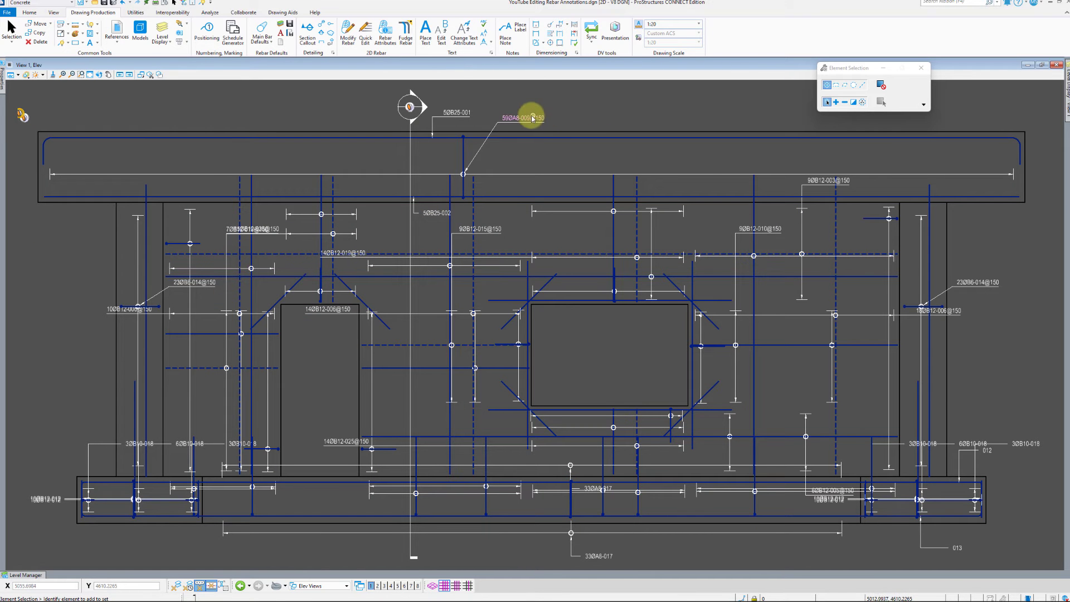
# - Shift the 59ØA8-009@150 label up-right and pull 15ØB12-020@150 clear of the overlapping labels
pyautogui.moveTo(538, 113); pyautogui.dragTo(544, 103)
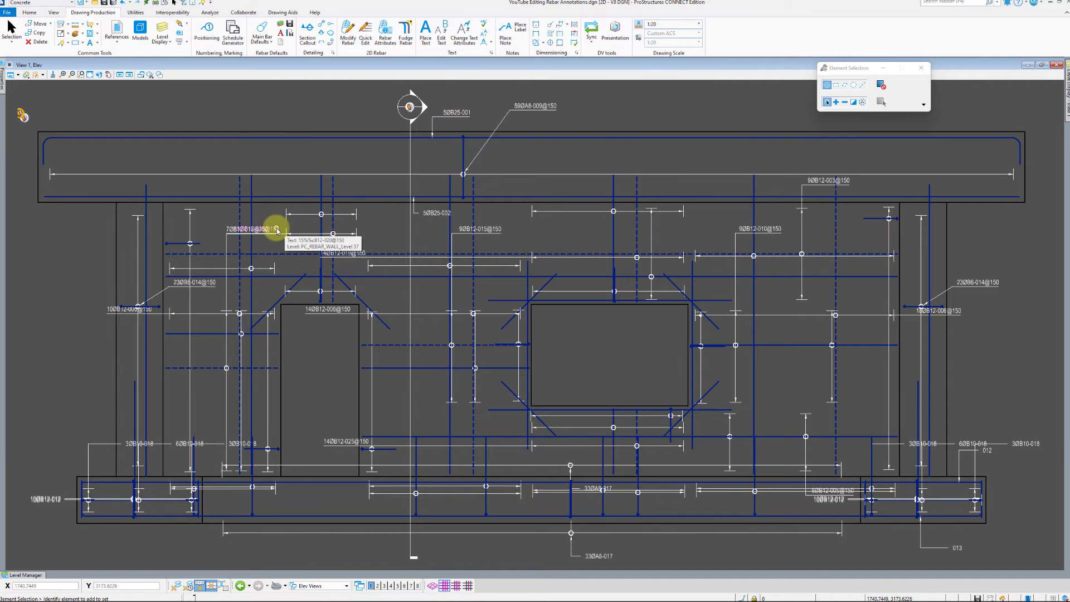
pyautogui.moveTo(278, 231); pyautogui.dragTo(272, 214)
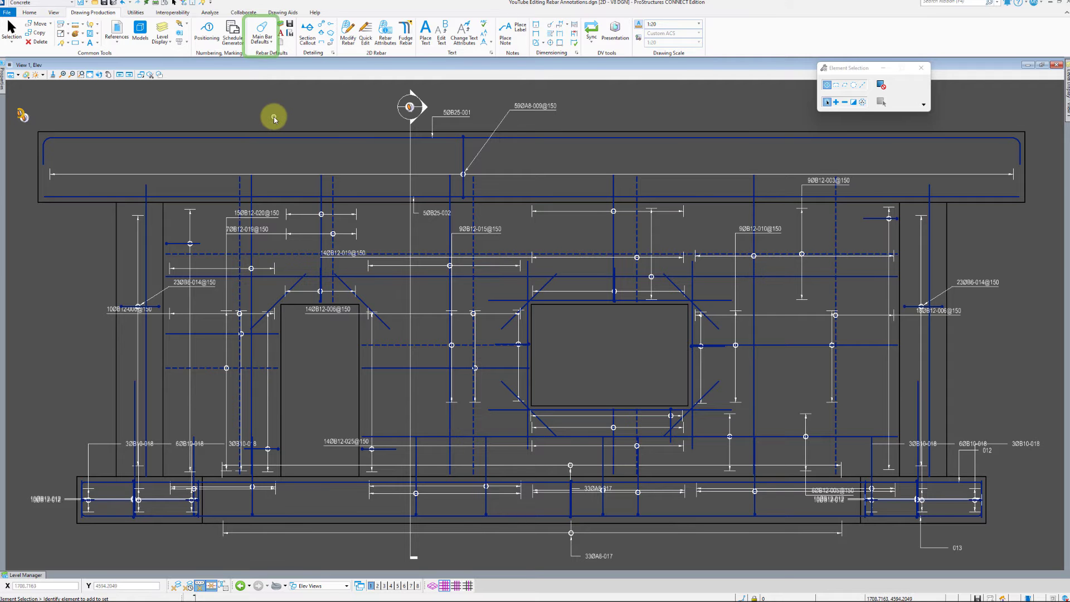
# - Review the Main Bar Defaults General and Stirrups settings, briefly picking the 59ØA8-009 leader line
pyautogui.click(262, 31)
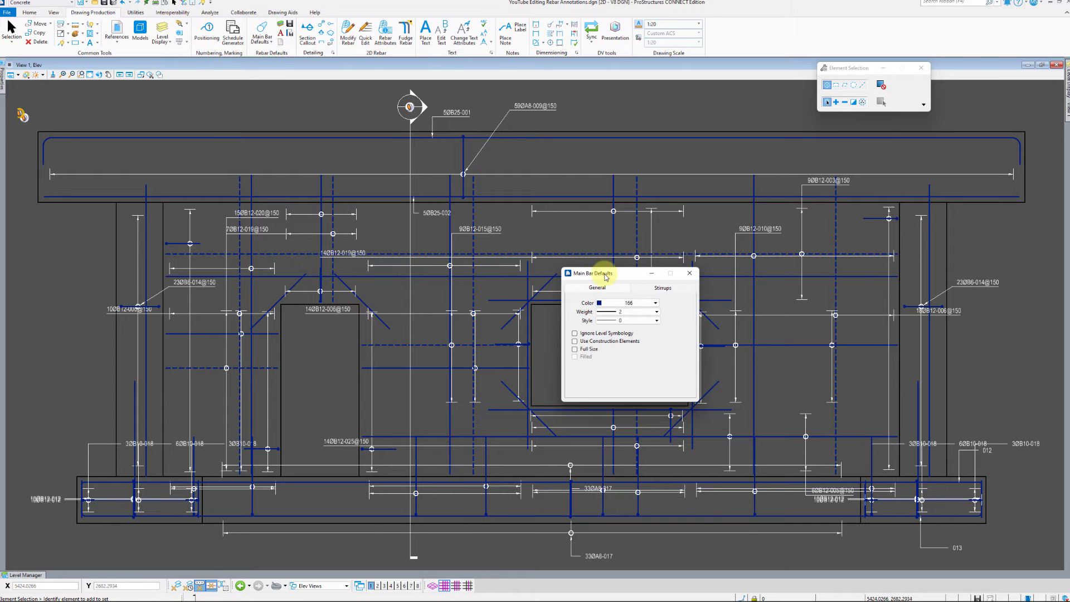
pyautogui.moveTo(617, 275); pyautogui.dragTo(630, 238)
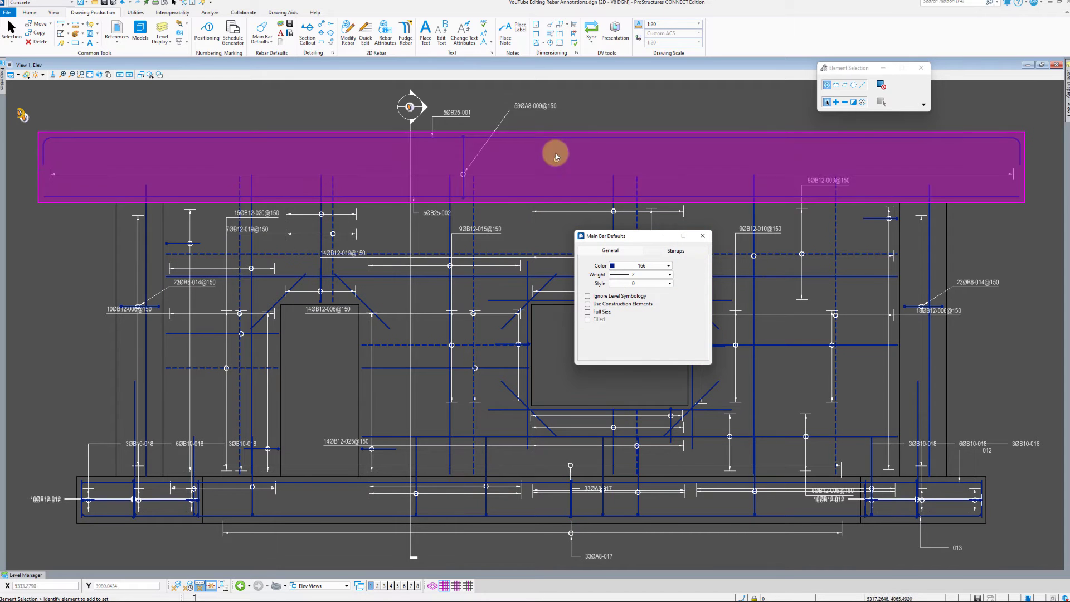
pyautogui.click(683, 248)
pyautogui.click(467, 149)
pyautogui.click(464, 146)
pyautogui.click(508, 174)
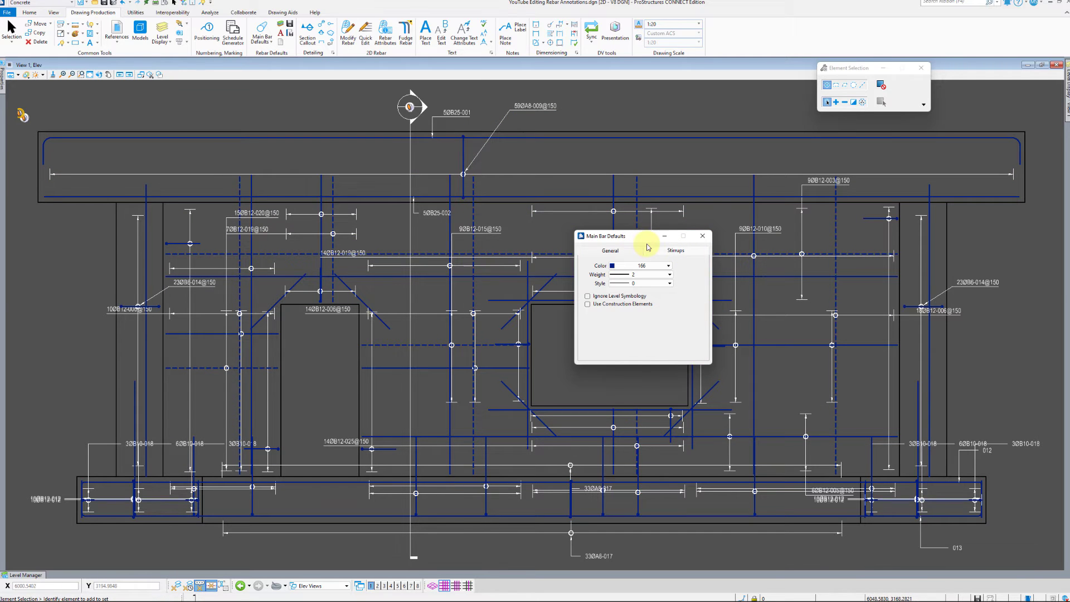
# - Close Main Bar Defaults and bring up the Range Bar Defaults options
pyautogui.click(702, 241)
pyautogui.click(271, 42)
pyautogui.click(273, 65)
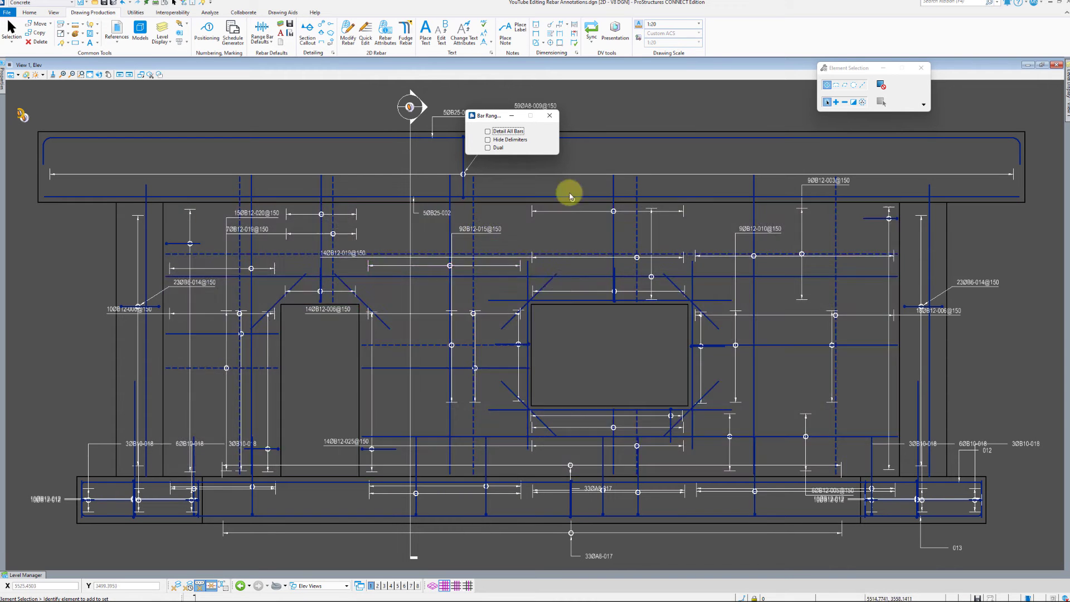
# - Close Bar Range defaults, then review and close Longitudinal Bar defaults (colour 166, filled circles)
pyautogui.click(550, 115)
pyautogui.click(268, 45)
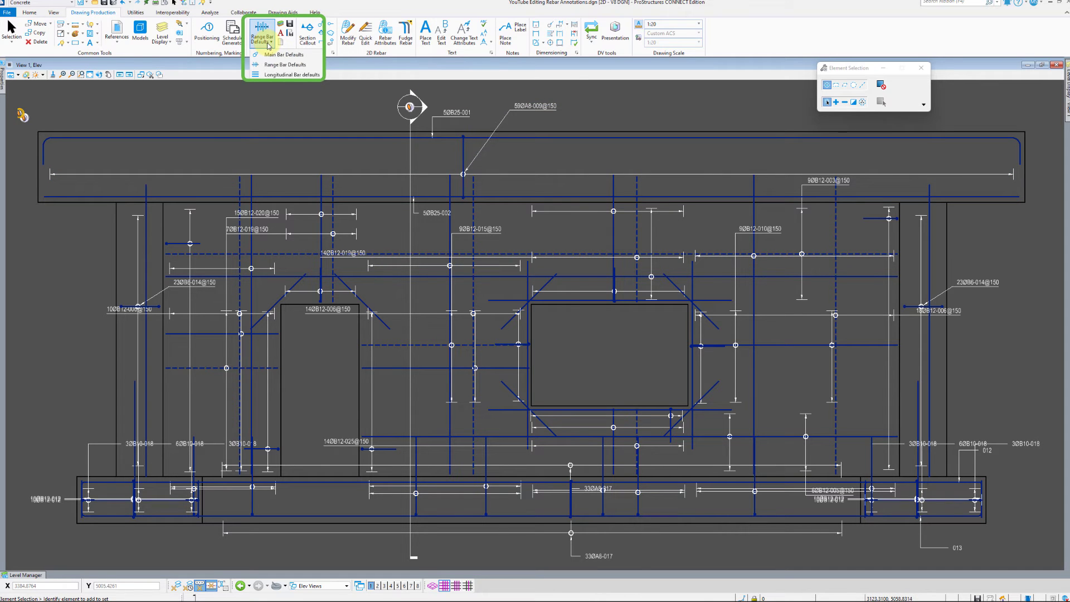
pyautogui.click(273, 75)
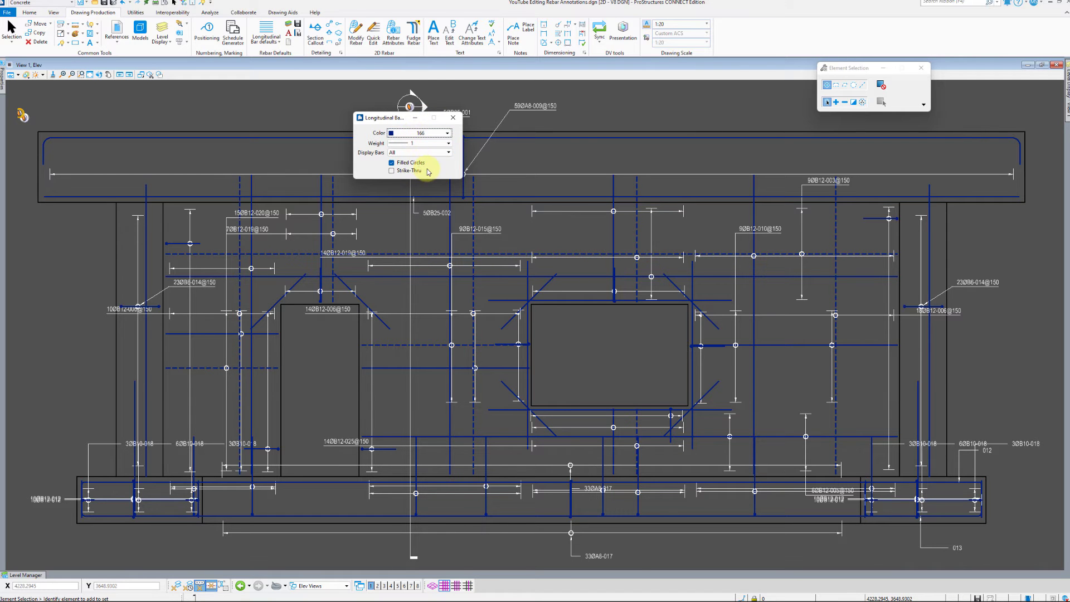
pyautogui.click(454, 118)
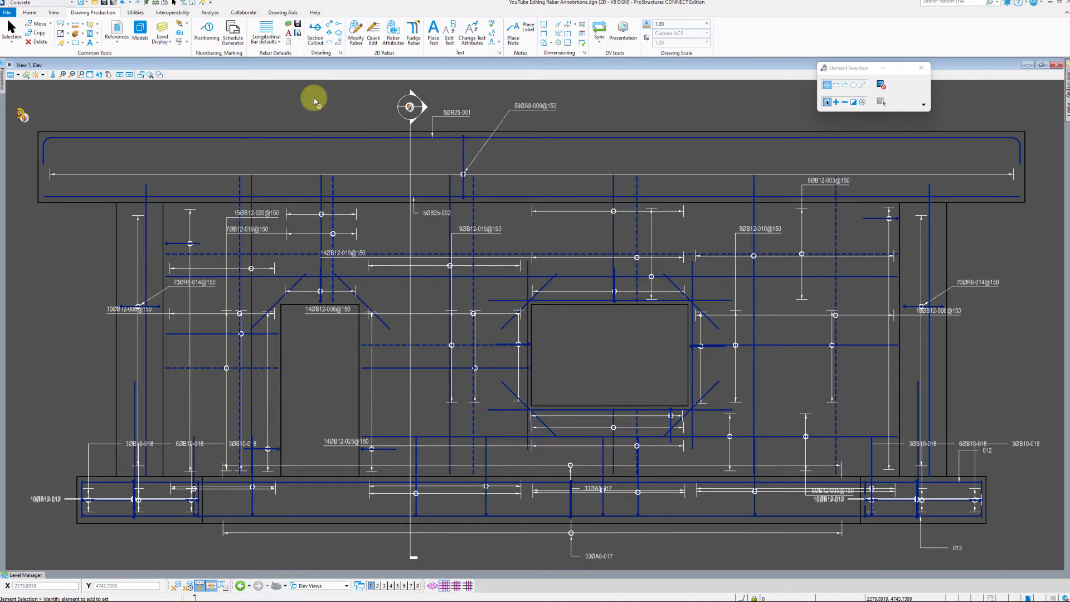
# - Open Level Defaults, look over Rebar - Top and Rebar - Btm, then show the Misc settings
pyautogui.click(289, 26)
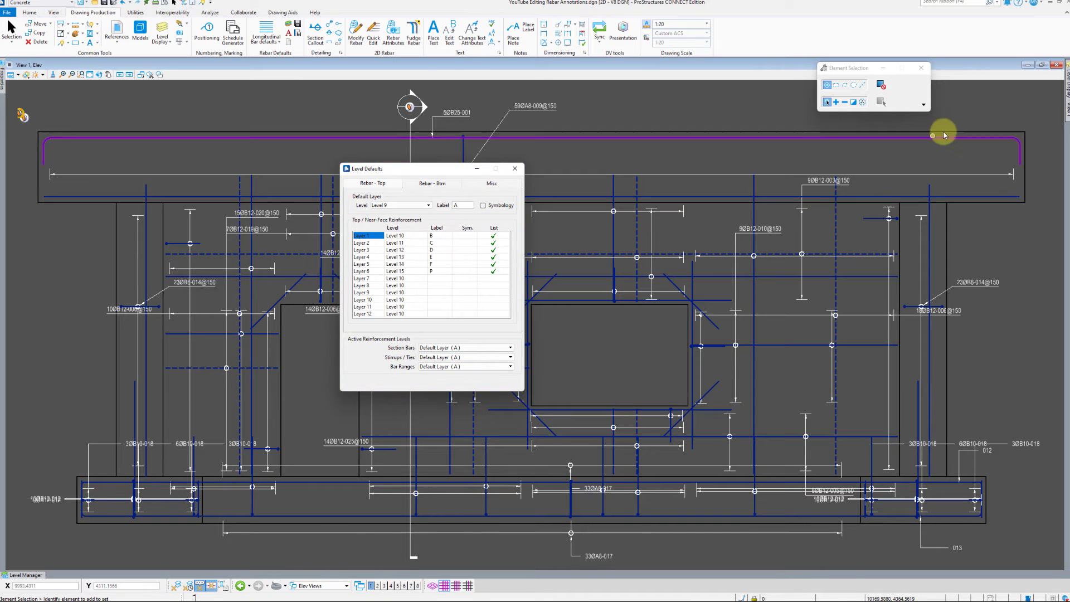
pyautogui.moveTo(1064, 90)
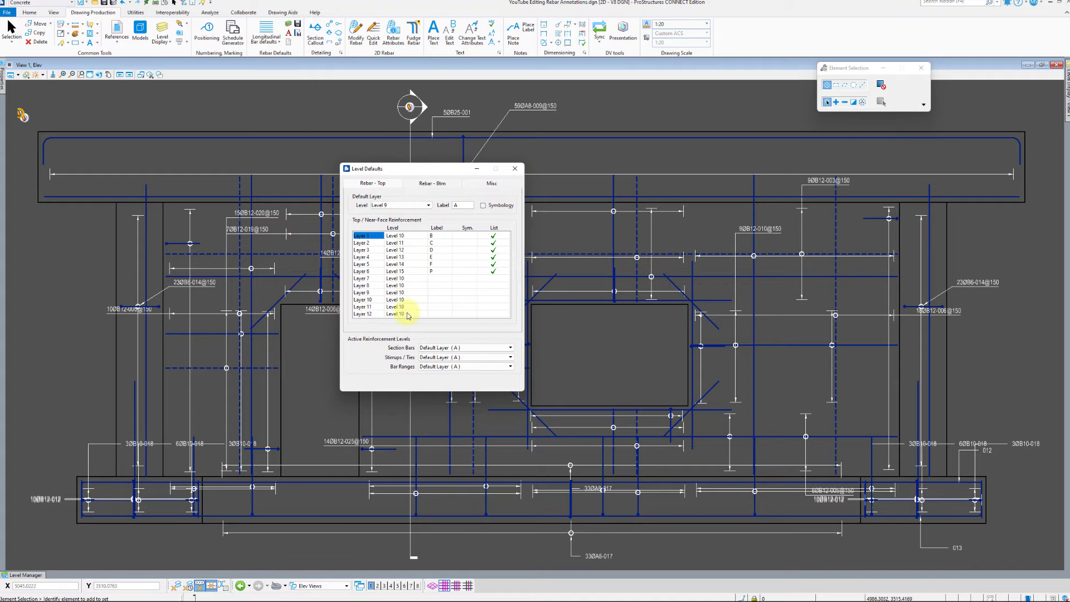
pyautogui.click(425, 185)
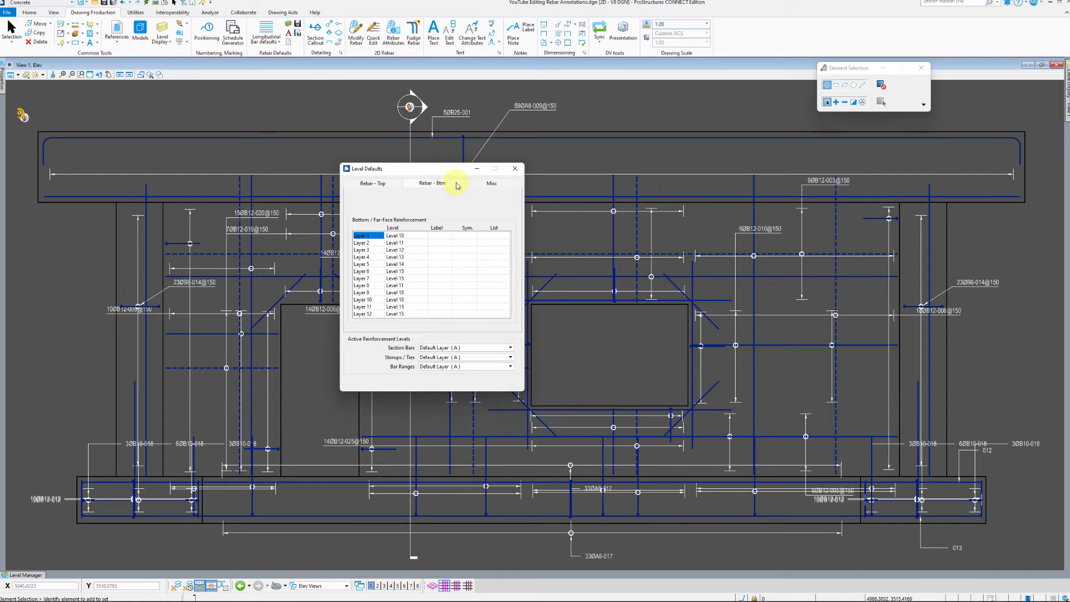
pyautogui.click(489, 185)
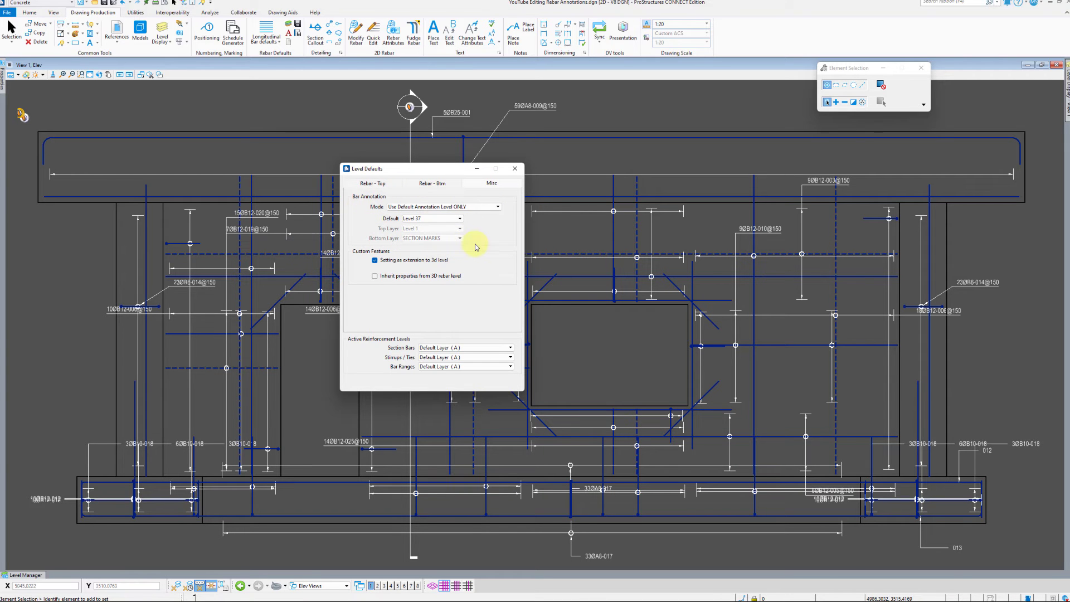
# - Check 'Setting as extension to 3d level' and 'Inherit properties from 3D rebar level', then close
pyautogui.click(375, 260)
pyautogui.click(376, 276)
pyautogui.click(515, 168)
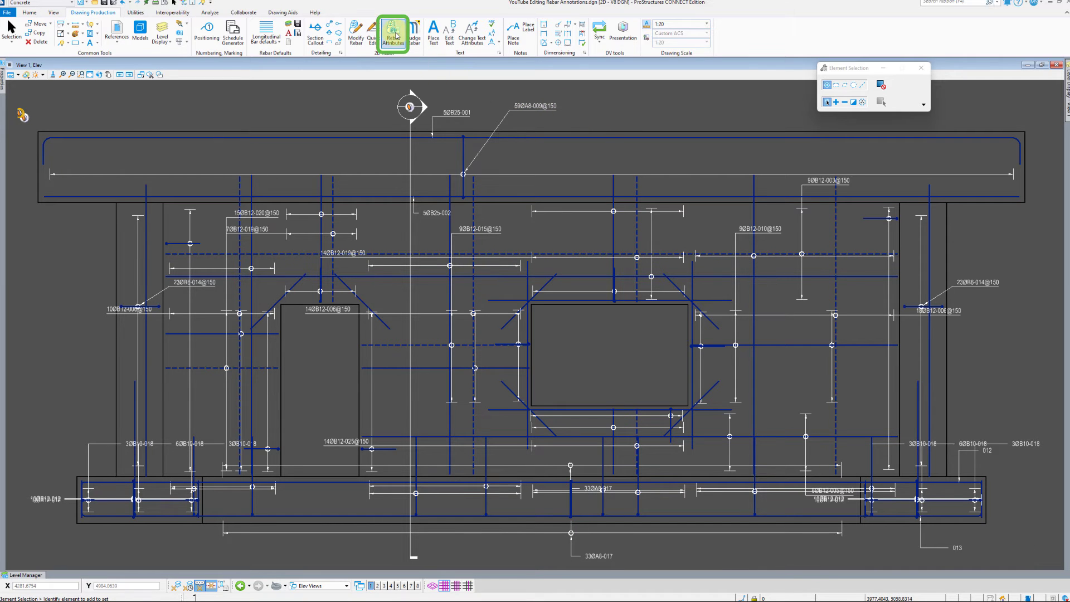
# - Run Change Attributes Update on all 76 bars so they take the 3D rebar level colours
pyautogui.click(394, 35)
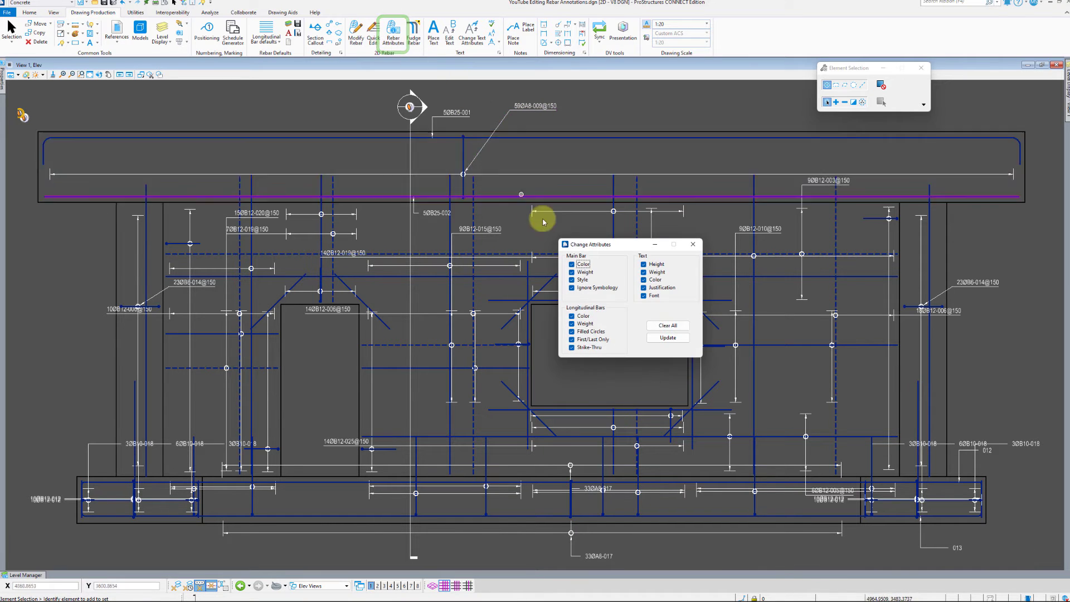
pyautogui.click(663, 340)
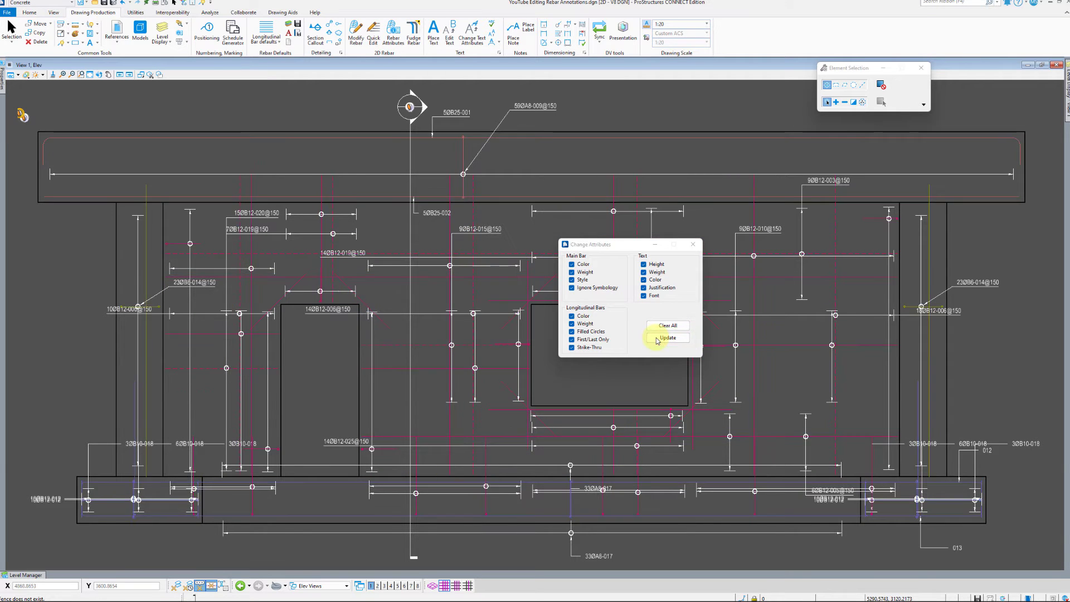
pyautogui.click(693, 245)
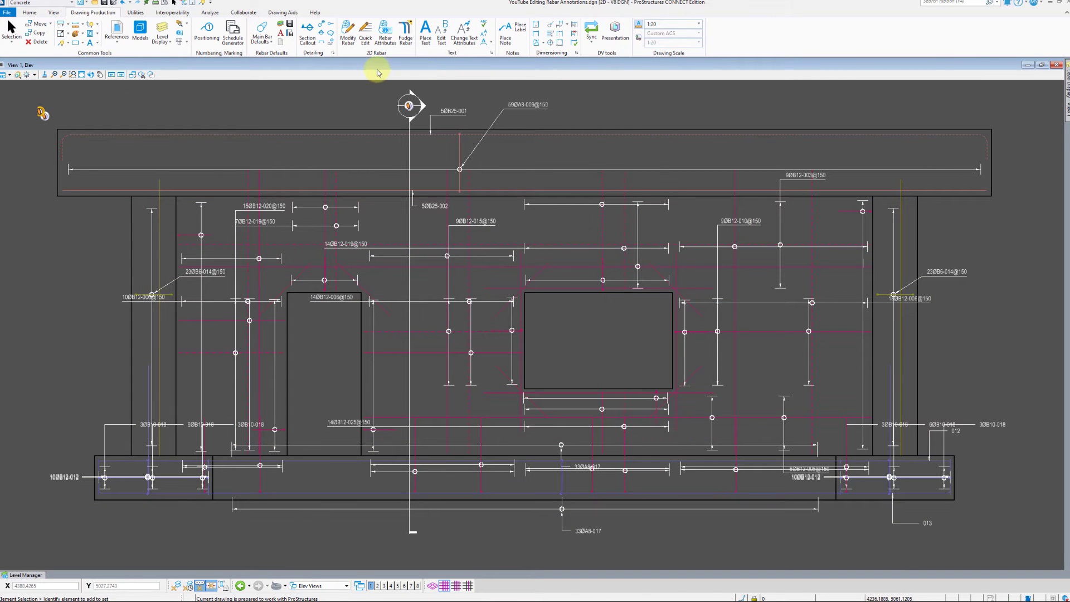
# - Start Modify Rebar and pick the bar range just below the top beam
pyautogui.click(348, 35)
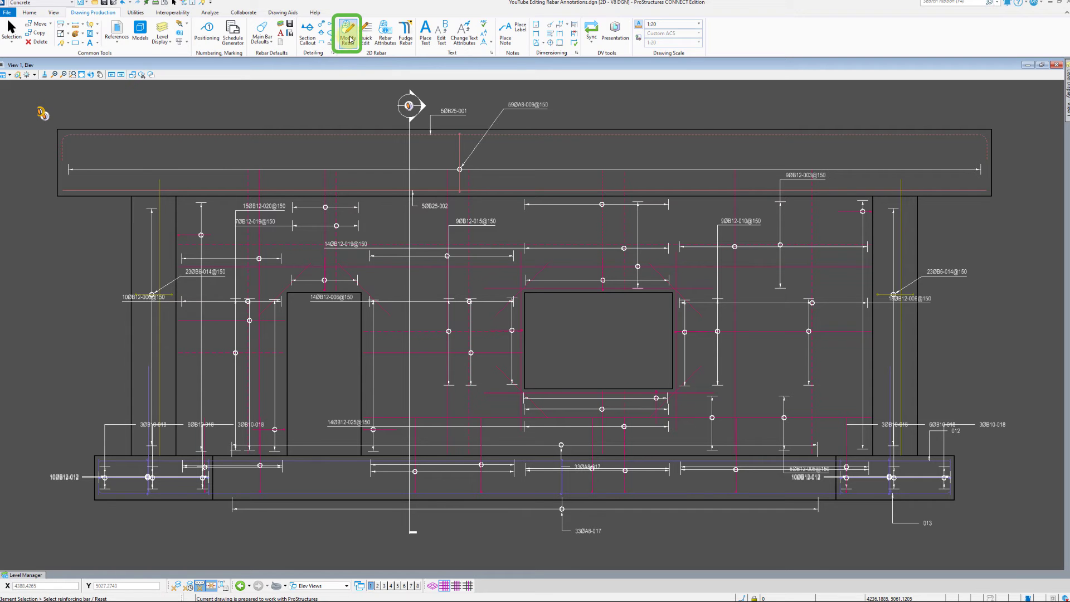
pyautogui.click(591, 205)
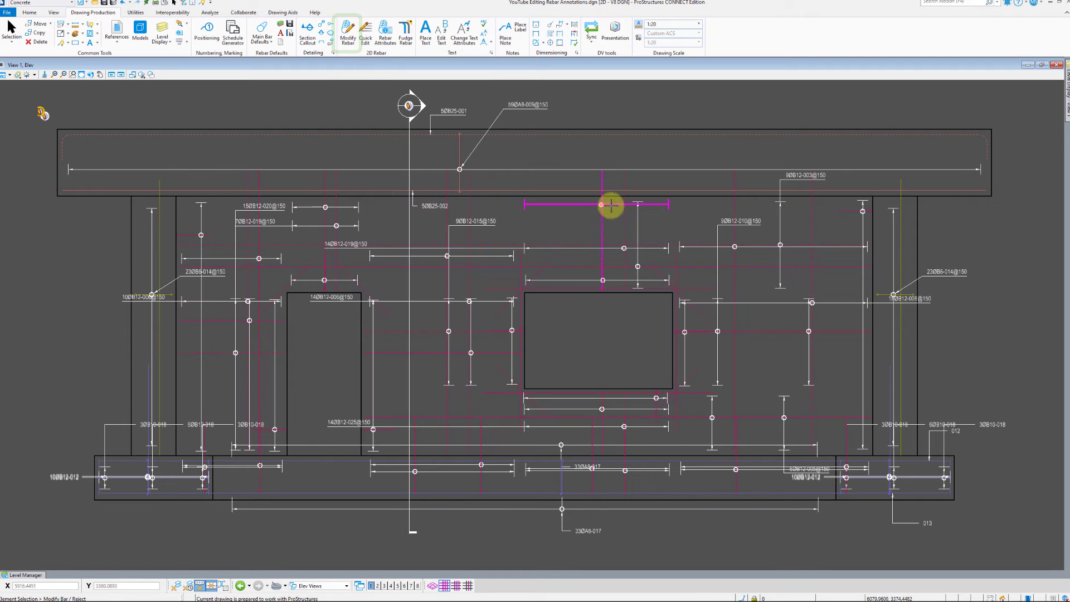
pyautogui.scroll(5, 591, 205)
pyautogui.moveTo(612, 211); pyautogui.dragTo(606, 256, button='middle')
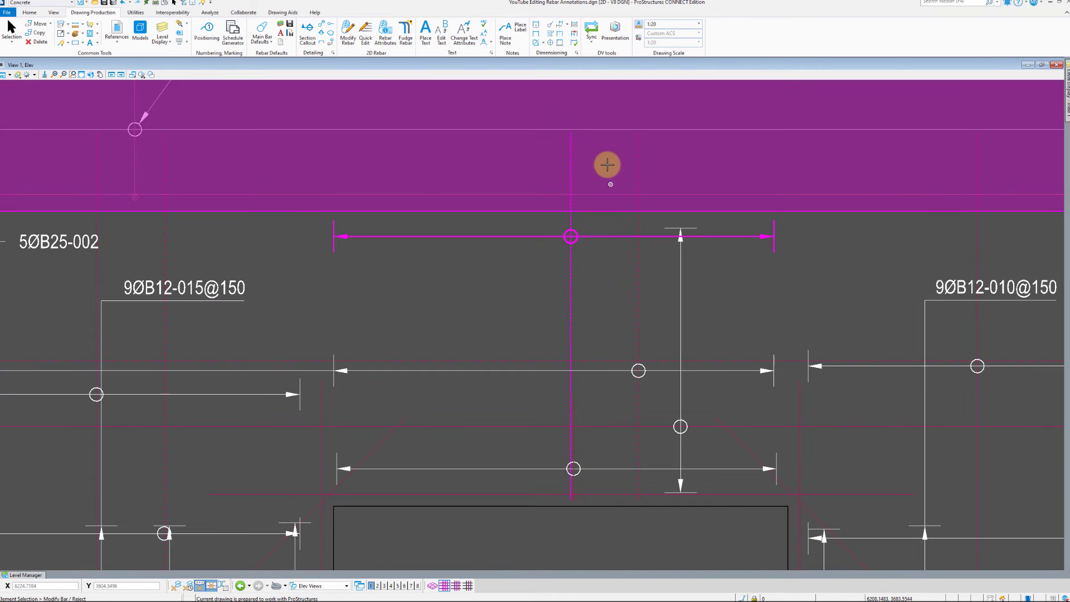
pyautogui.click(607, 167)
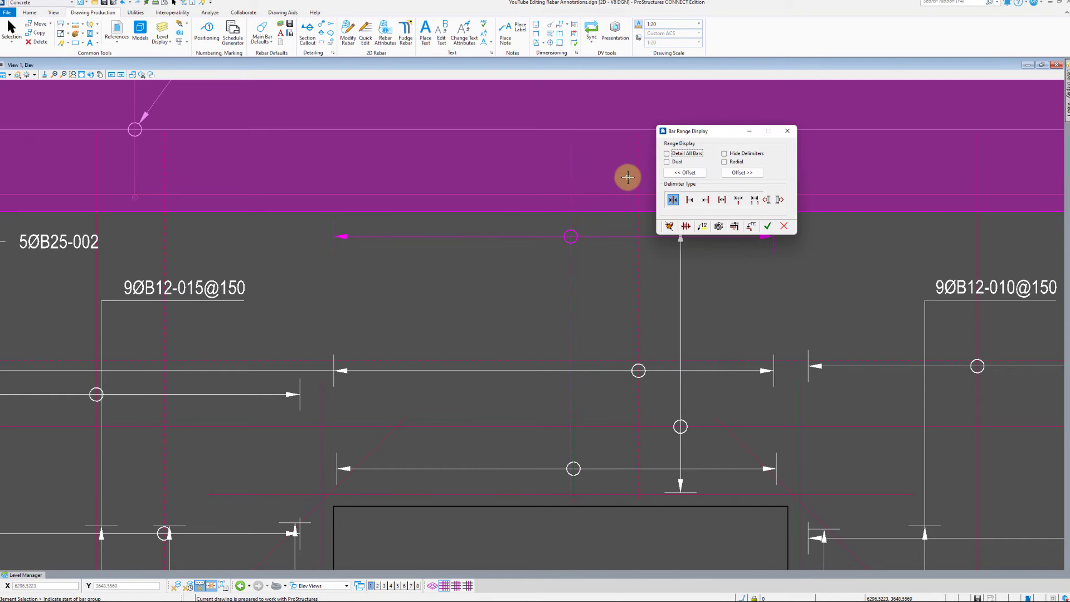
# - In the range's Main Bar Attributes, tick Full Size
pyautogui.moveTo(692, 131); pyautogui.dragTo(819, 165)
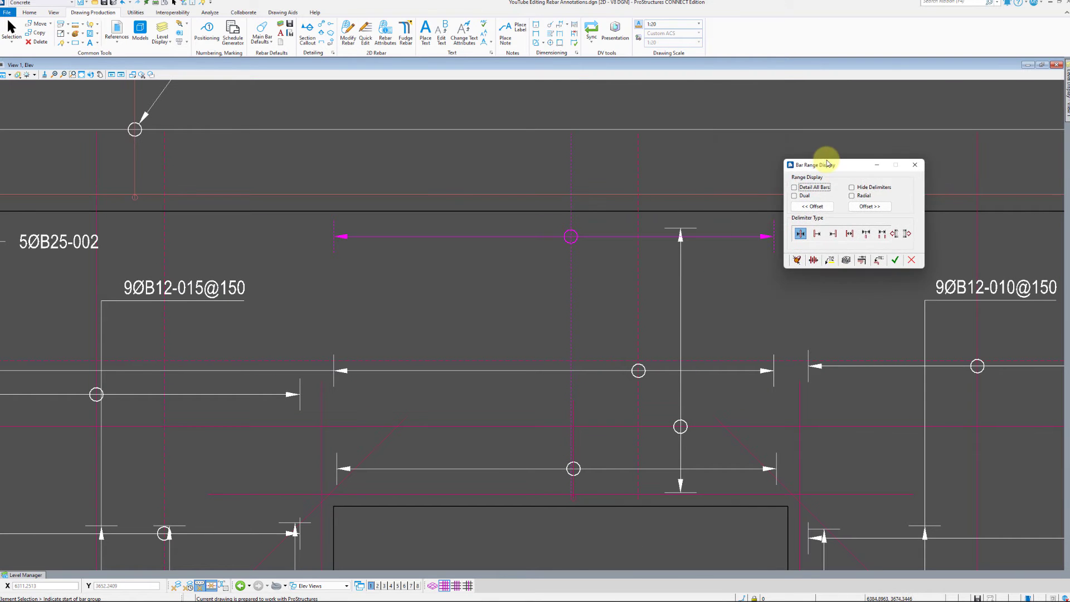
pyautogui.click(798, 260)
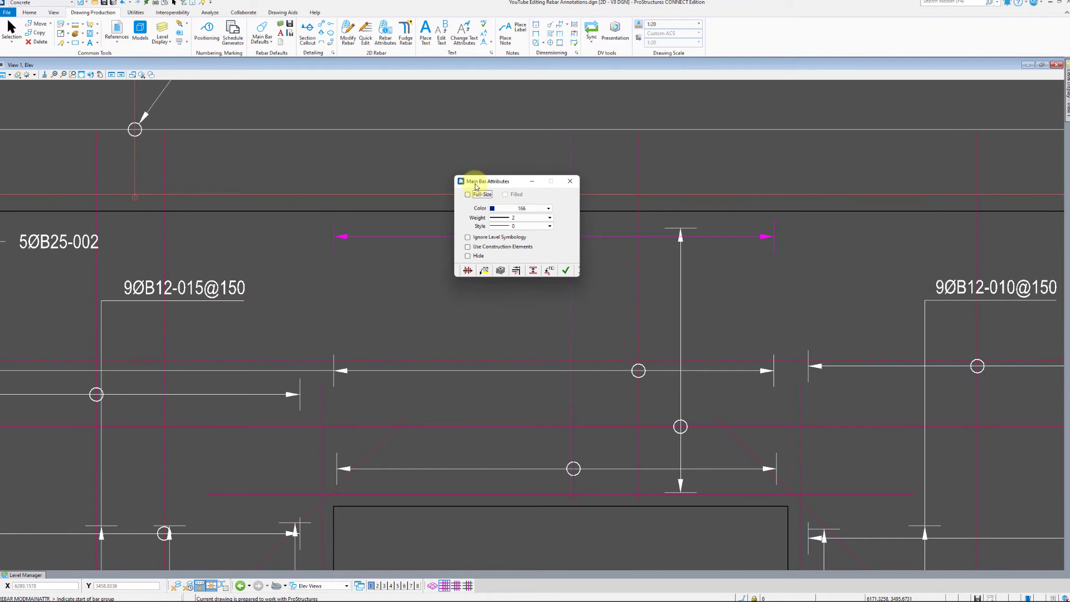
pyautogui.moveTo(475, 186); pyautogui.dragTo(776, 182)
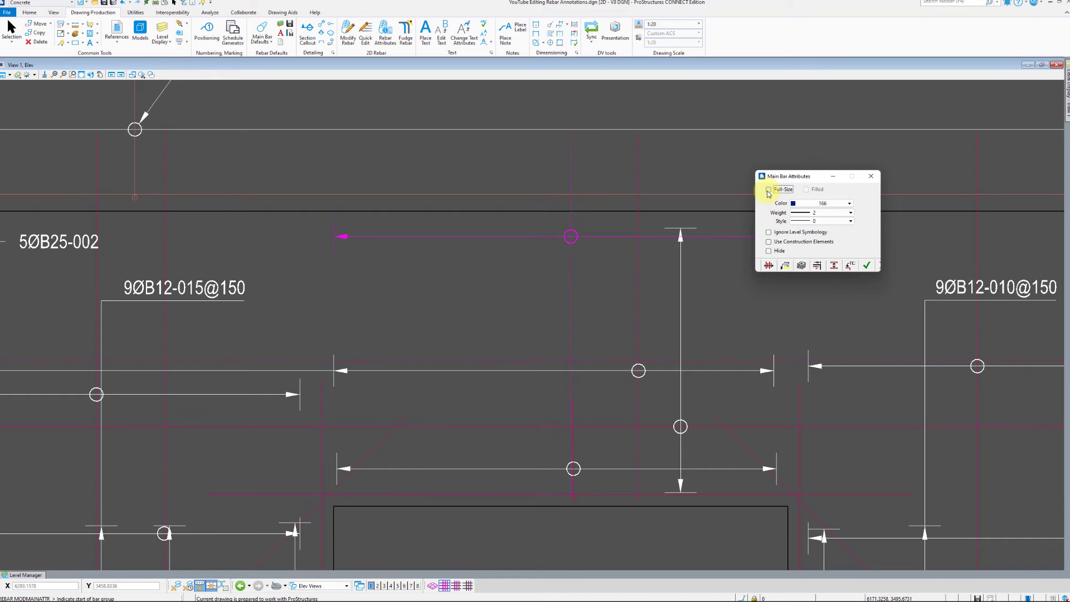
pyautogui.click(770, 190)
# - Toggle Detail All Bars and Hide Delimiters in Modify Bar Range, then open Bar Label Attributes
pyautogui.click(768, 265)
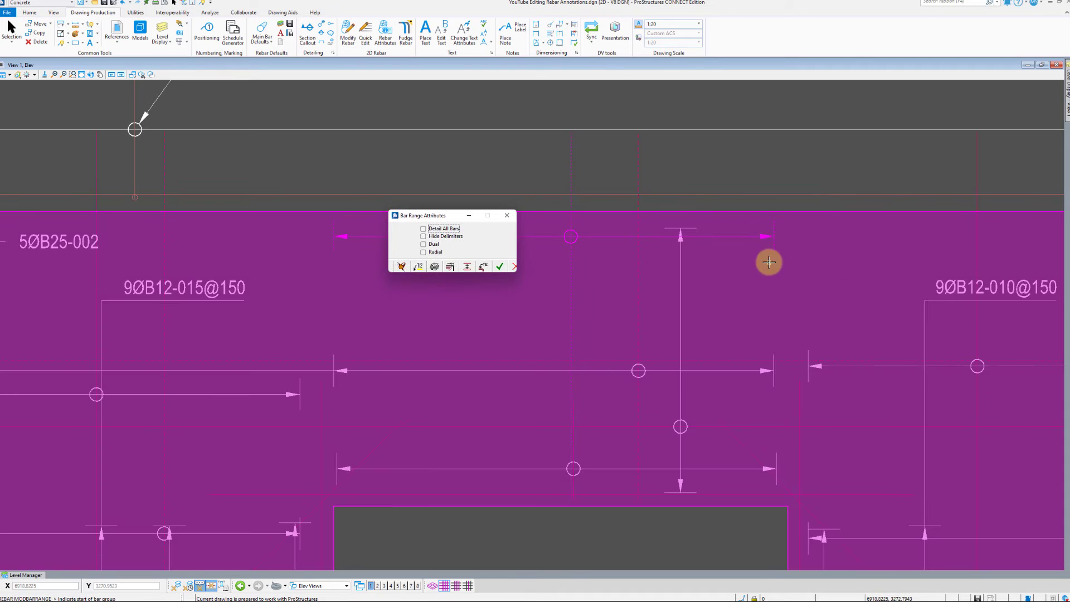
pyautogui.moveTo(451, 218); pyautogui.dragTo(445, 155)
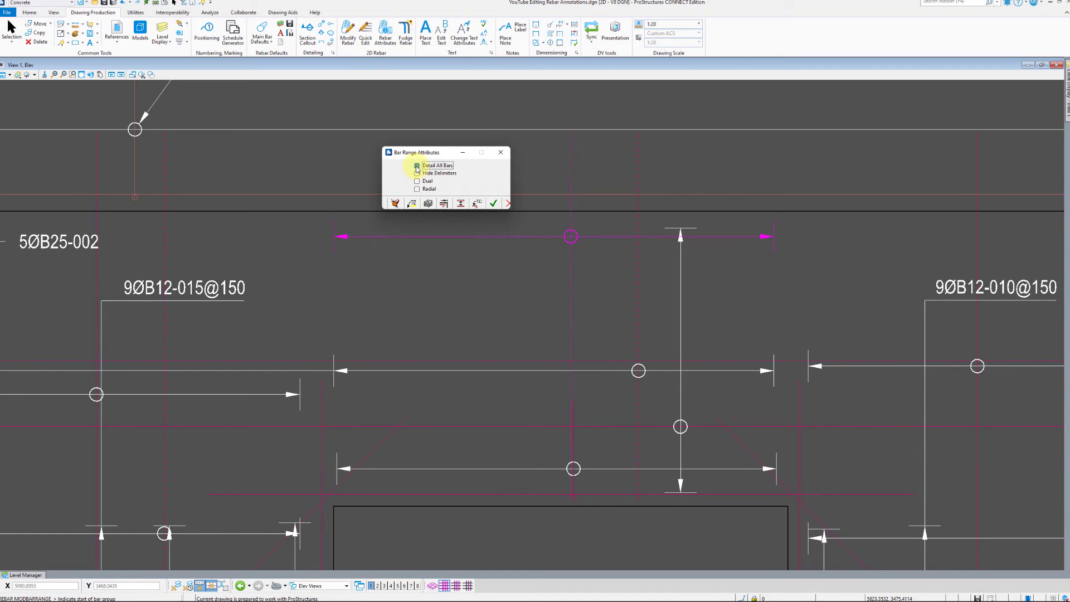
pyautogui.click(417, 166)
pyautogui.click(417, 174)
pyautogui.click(417, 167)
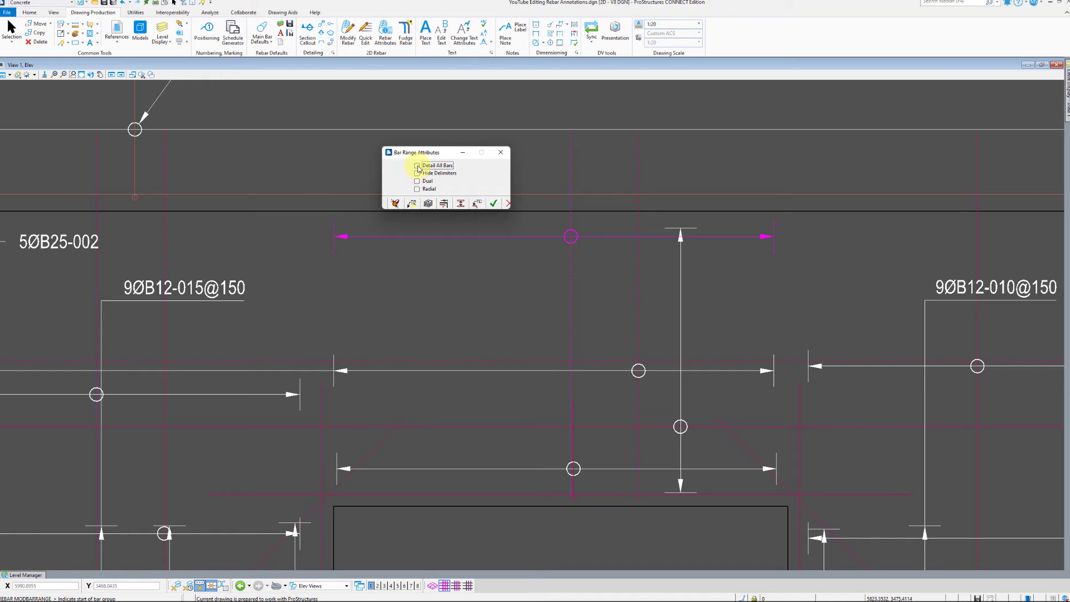
pyautogui.click(412, 204)
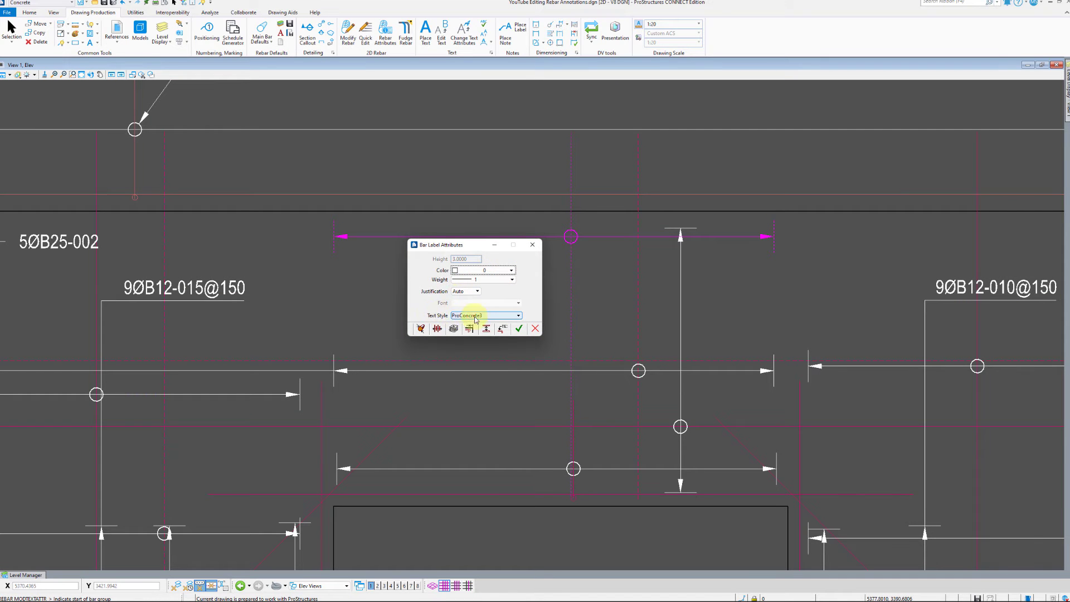
# - In Level Attributes, switch the bar range's layer from B to D and back to B
pyautogui.click(453, 329)
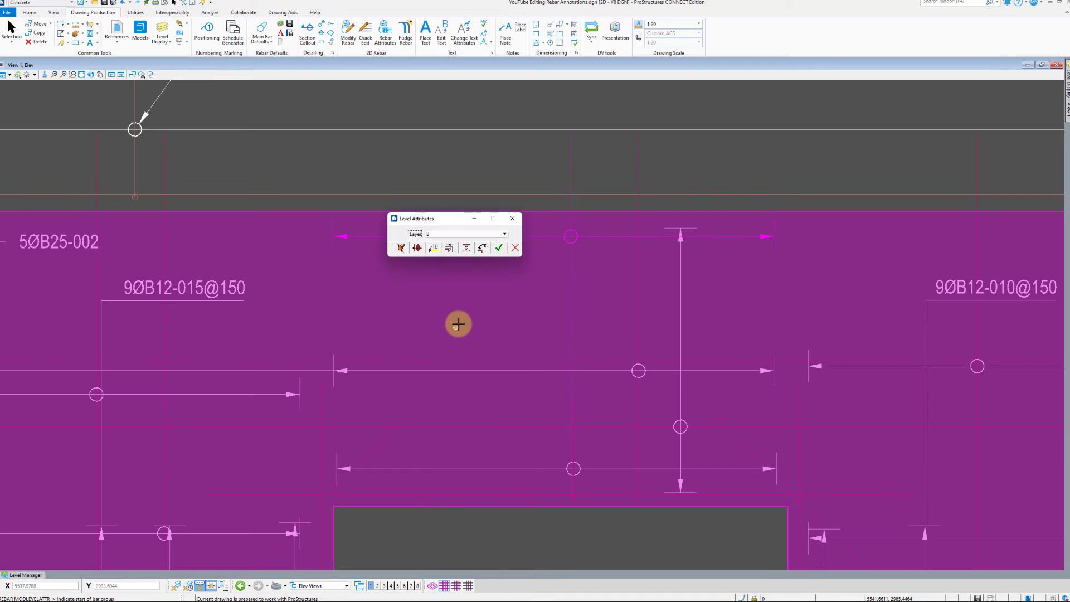
pyautogui.click(472, 239)
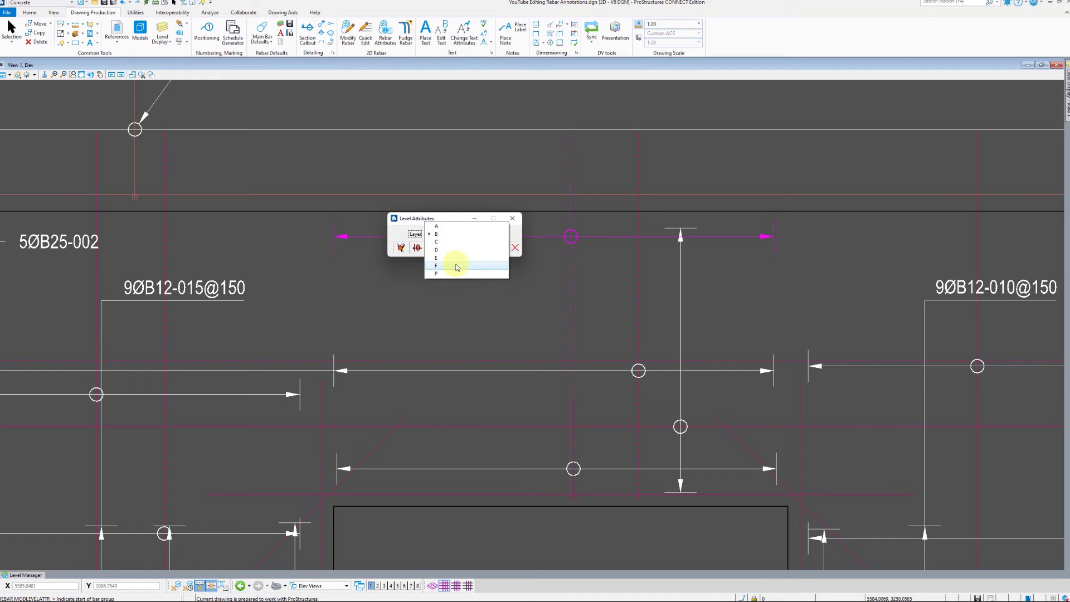
pyautogui.click(403, 235)
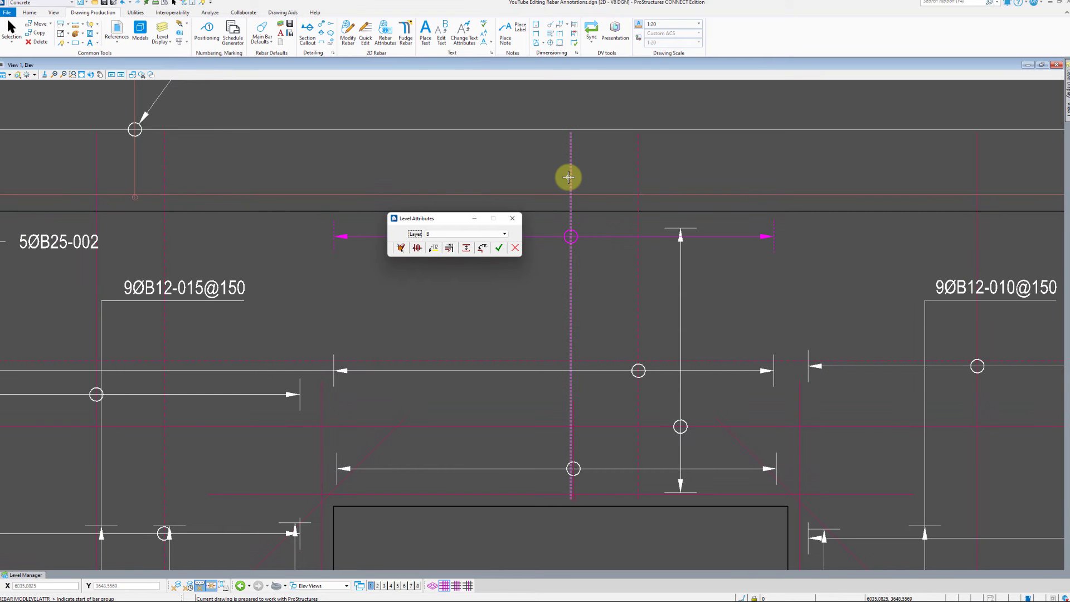
pyautogui.click(439, 234)
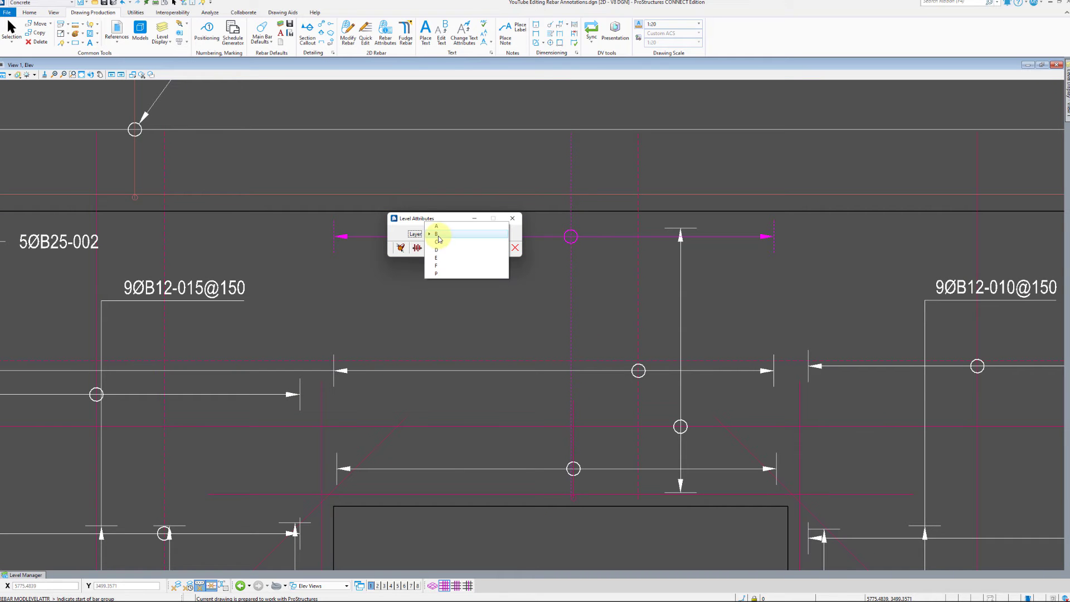
pyautogui.click(440, 250)
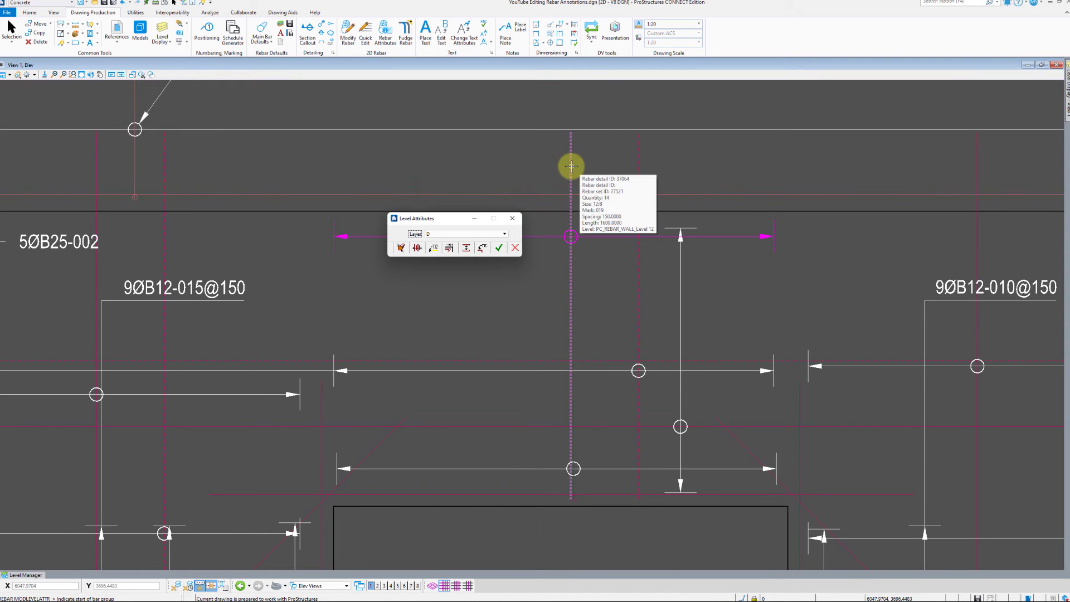
pyautogui.click(468, 234)
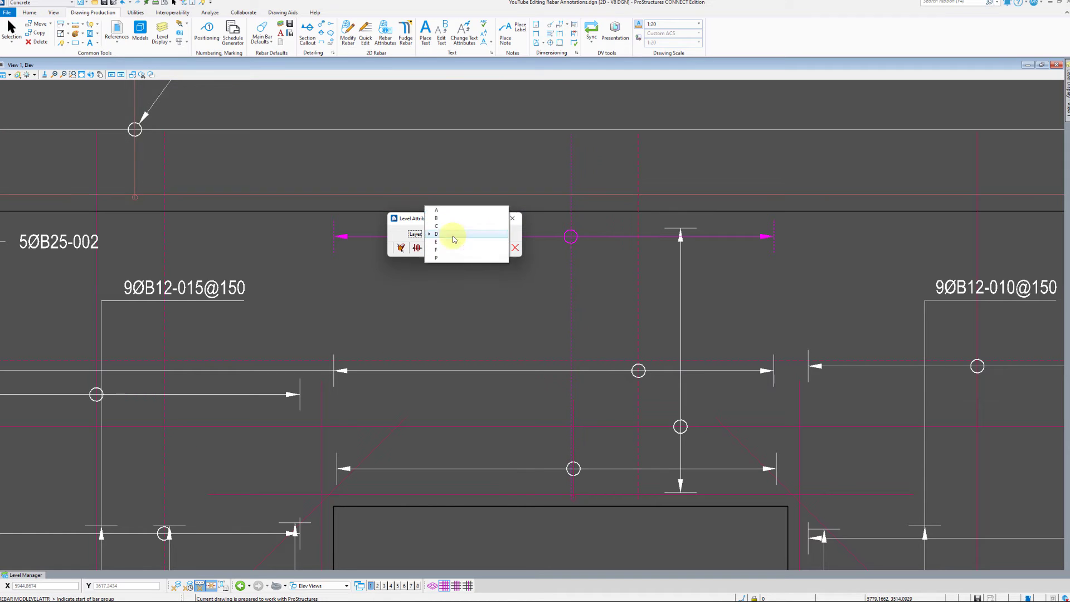
pyautogui.click(483, 208)
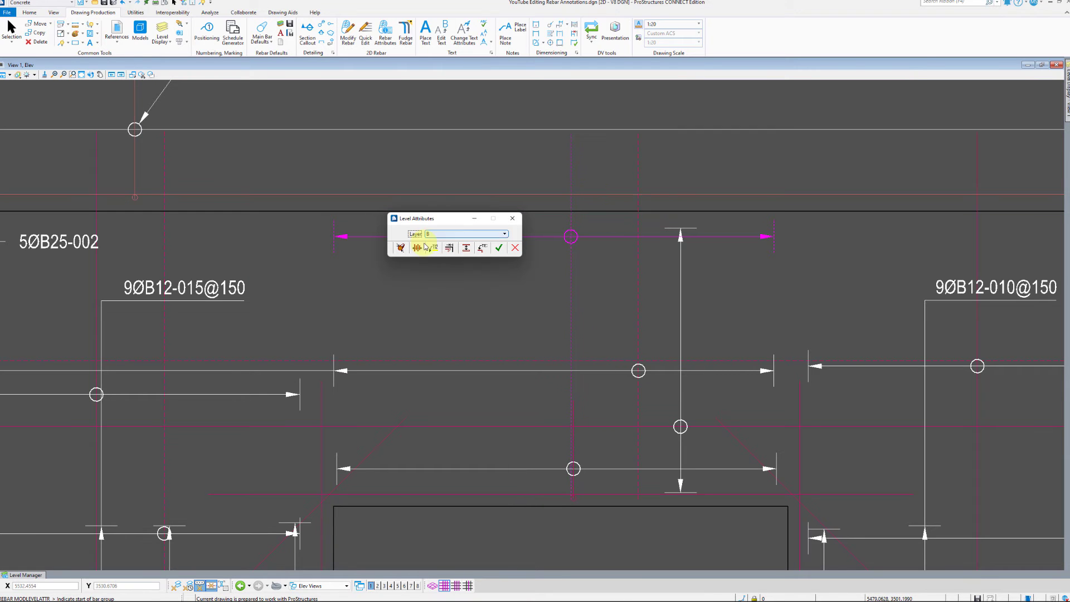
# - Open Bar End Details and give the first bar end a tick and a vertical 019 tag
pyautogui.click(449, 248)
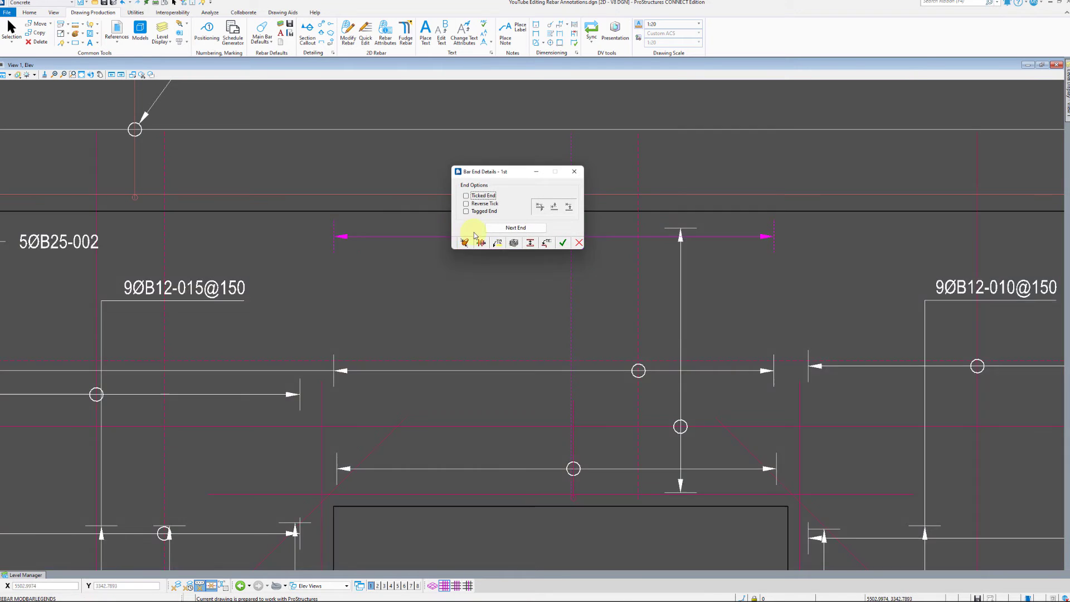
pyautogui.moveTo(515, 173); pyautogui.dragTo(421, 151)
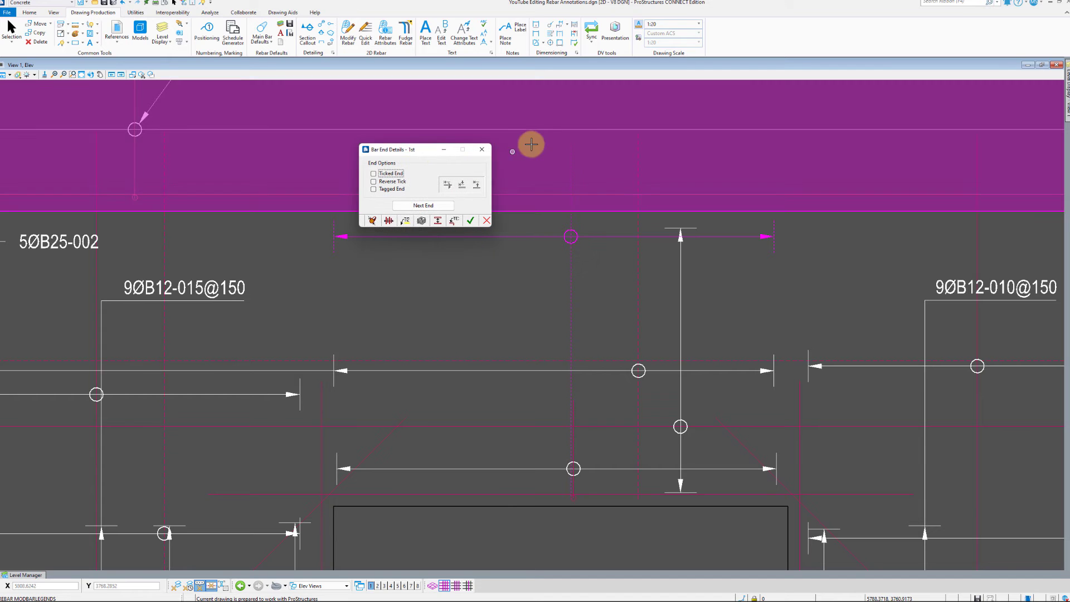
pyautogui.click(375, 174)
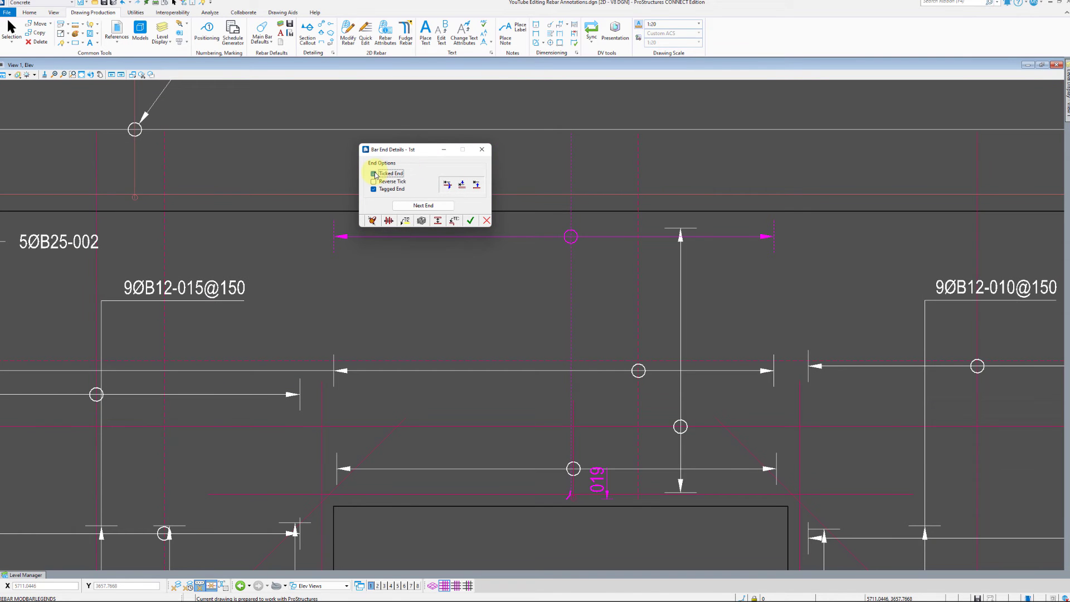
pyautogui.click(598, 470)
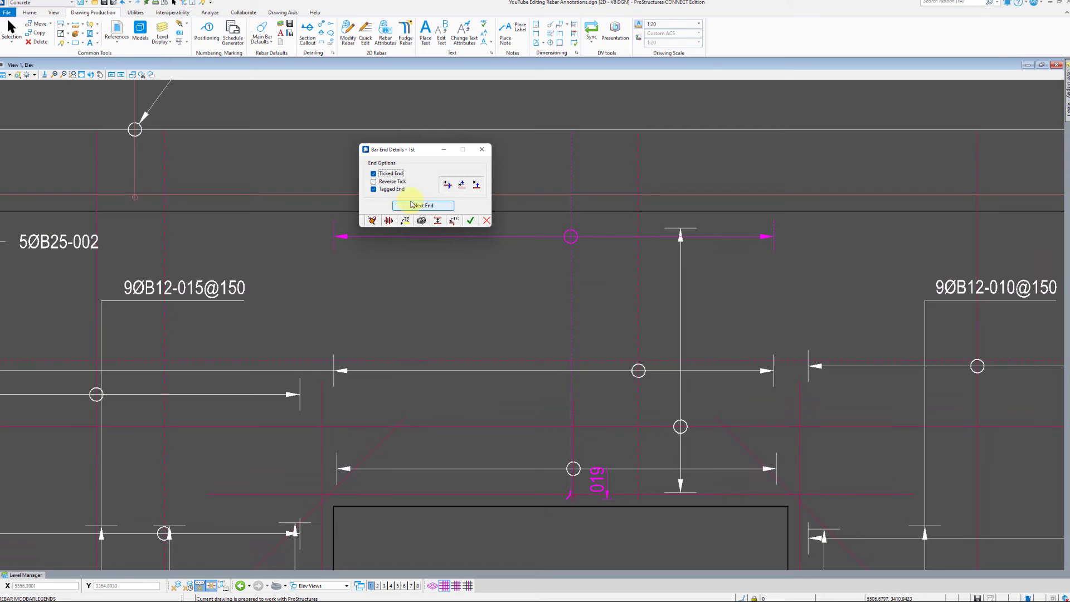
# - Reverse the tick, flip the 019 tag left and back, and adjust its offset from the bar
pyautogui.click(374, 183)
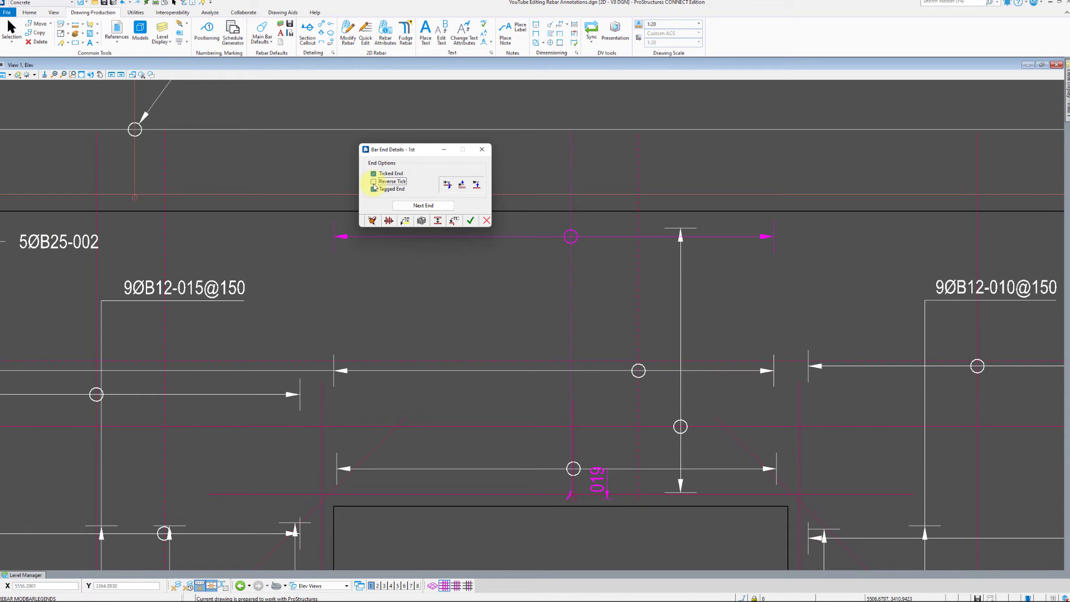
pyautogui.click(447, 185)
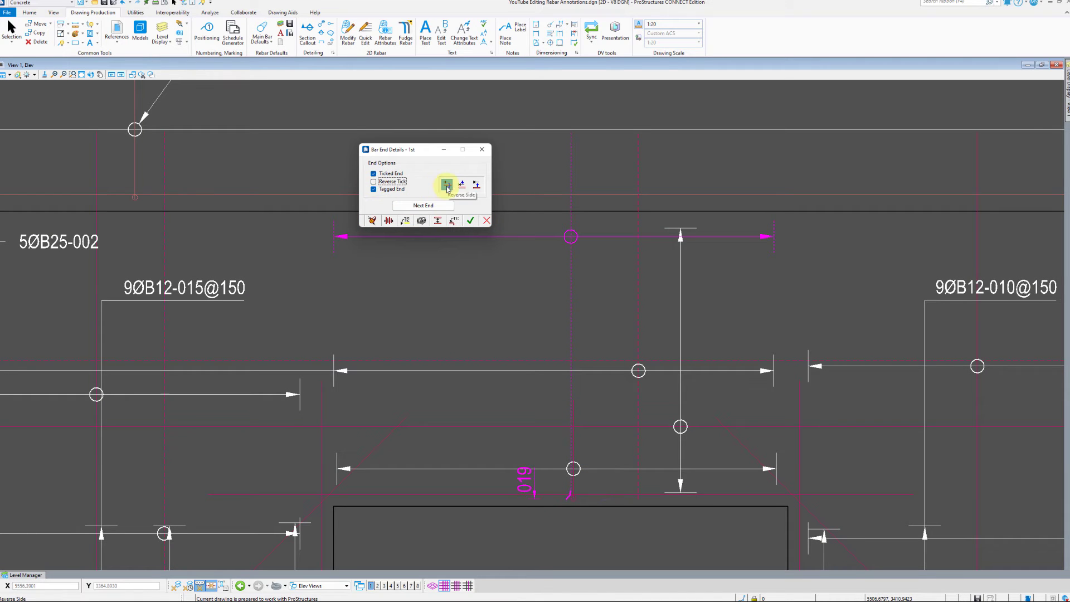
pyautogui.click(447, 186)
pyautogui.click(462, 185)
pyautogui.click(476, 188)
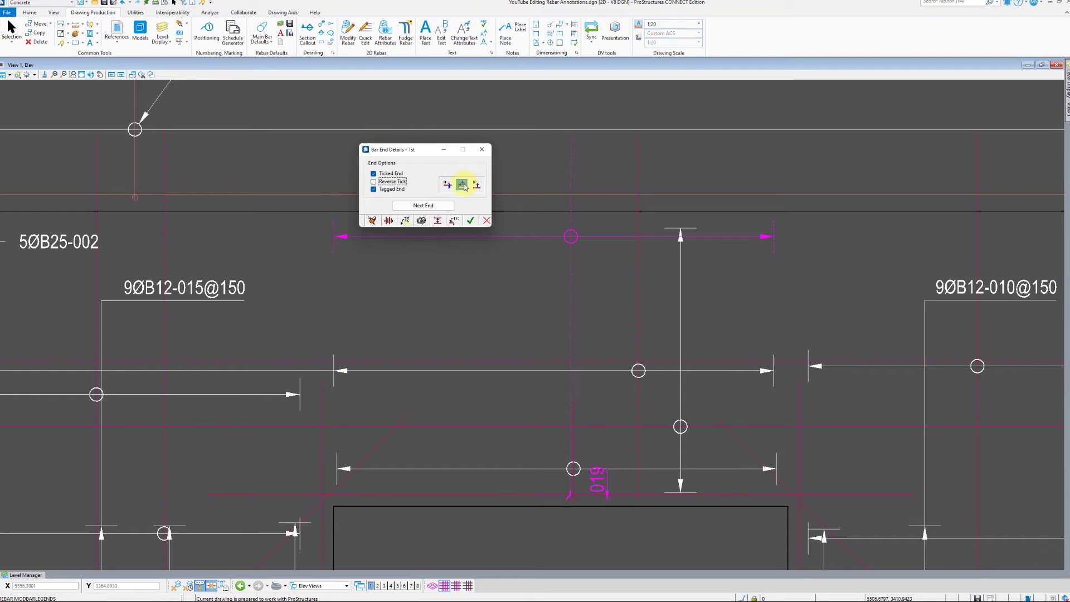
# - Clear the tick and tag on the next end, then select the rotated 019 bar mark
pyautogui.click(432, 206)
pyautogui.click(373, 173)
pyautogui.click(374, 189)
pyautogui.click(438, 206)
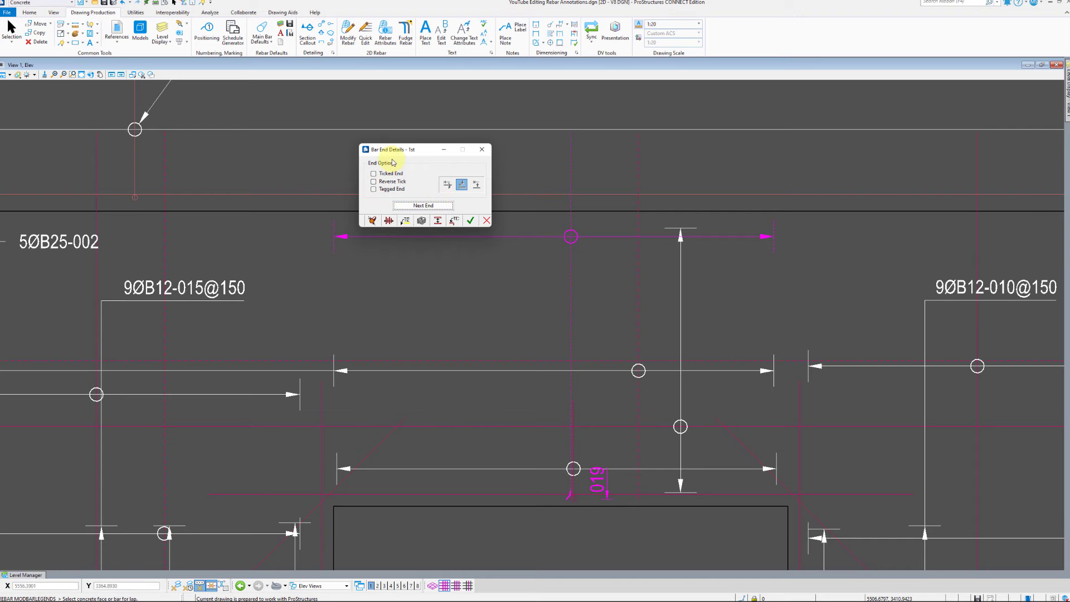
pyautogui.click(11, 29)
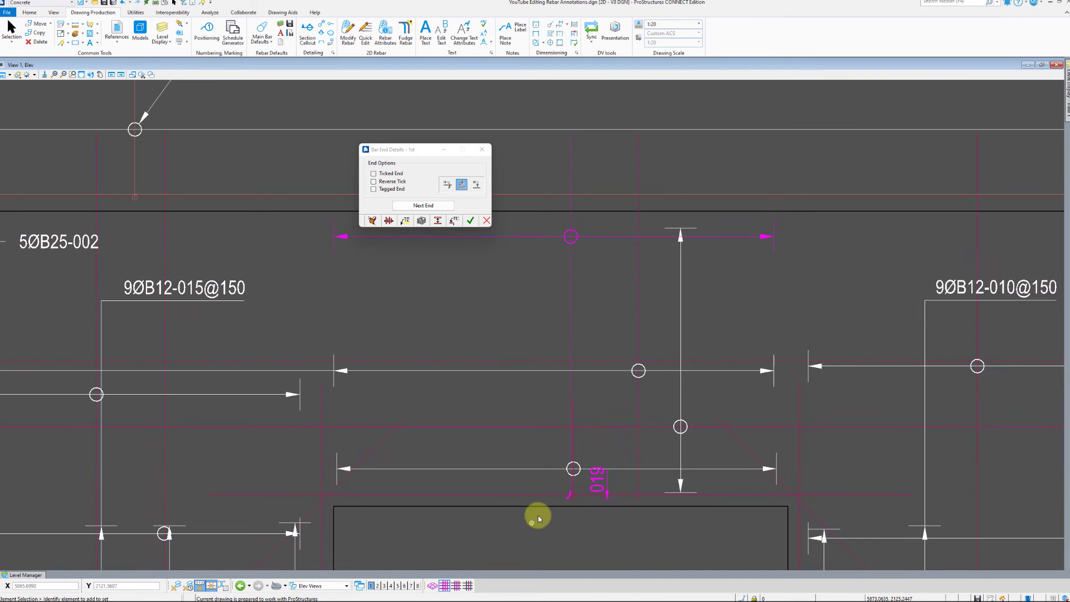
pyautogui.moveTo(531, 509); pyautogui.dragTo(635, 450)
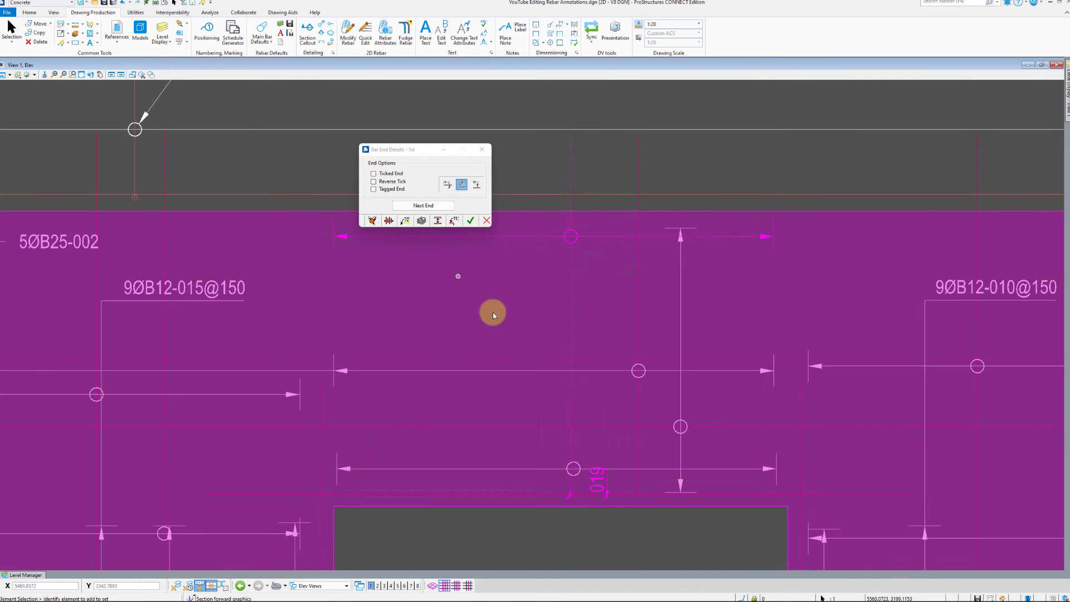
# - Open Bar Range Display and toggle delimiters for every bar on, then back to ends only
pyautogui.click(438, 220)
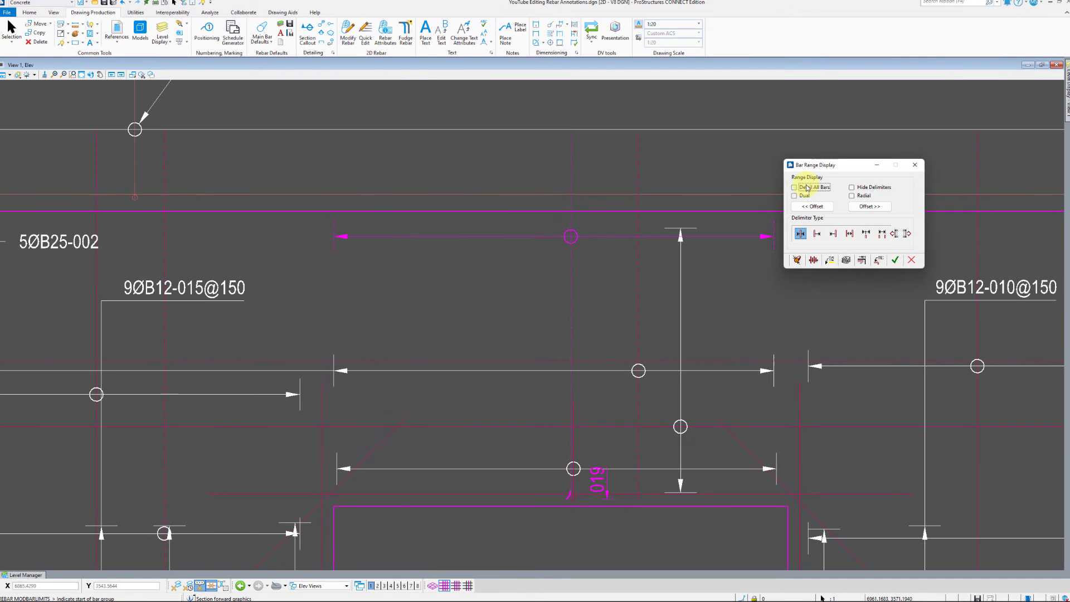
pyautogui.moveTo(836, 165); pyautogui.dragTo(841, 166)
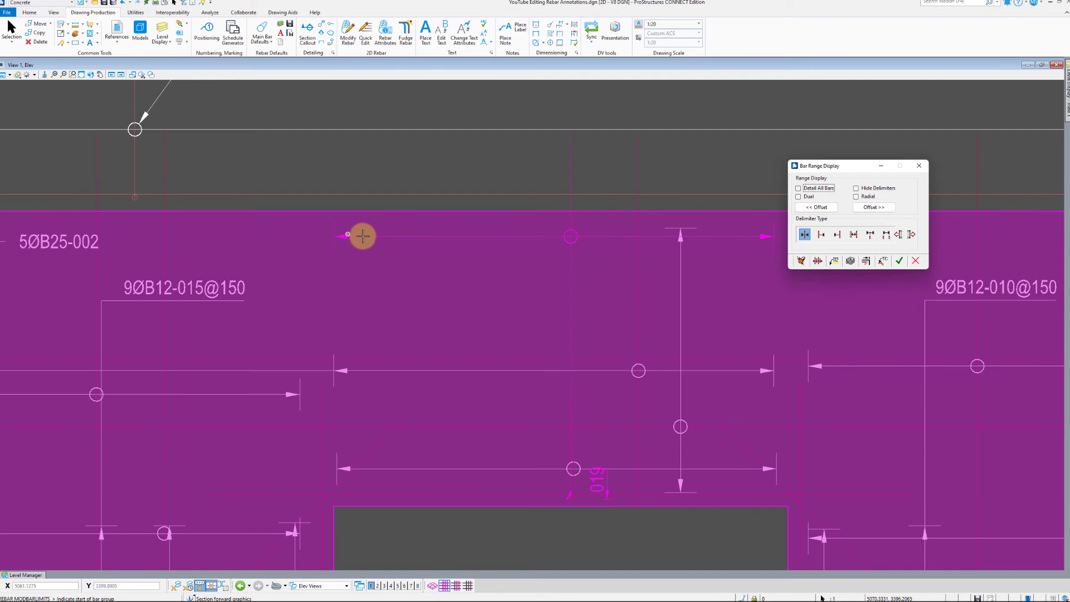
pyautogui.click(824, 189)
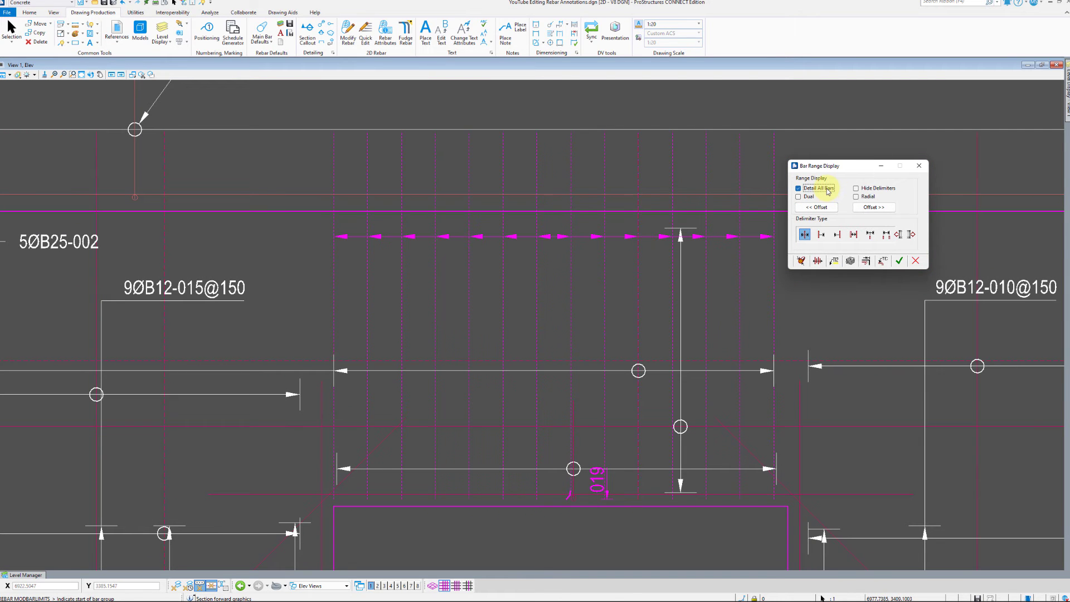
pyautogui.click(828, 192)
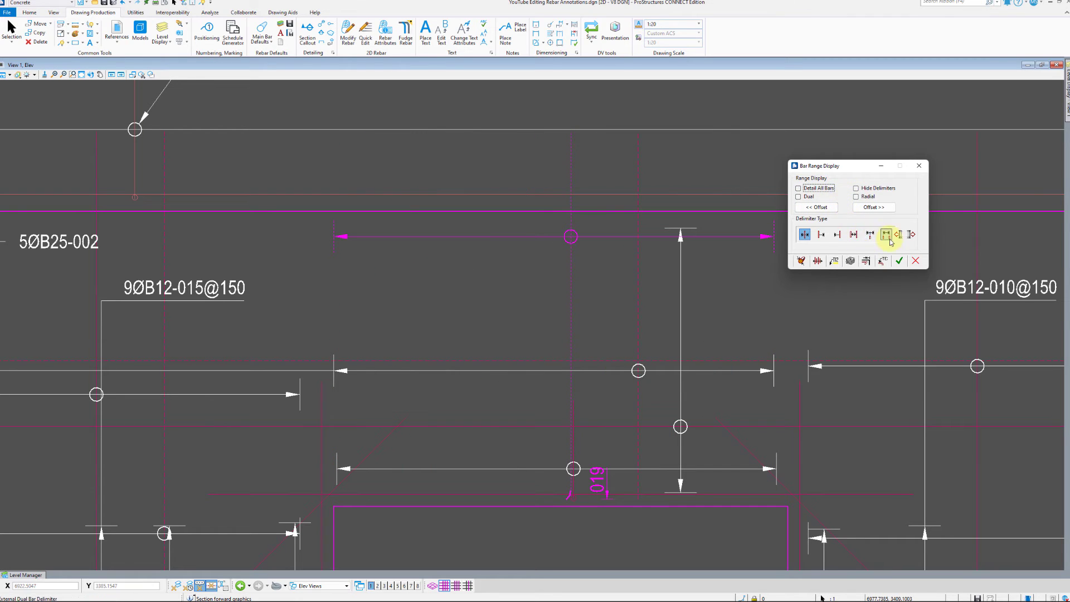
# - Shift the range marker circle along the bar and switch to the second delimiter type
pyautogui.click(815, 208)
pyautogui.click(868, 209)
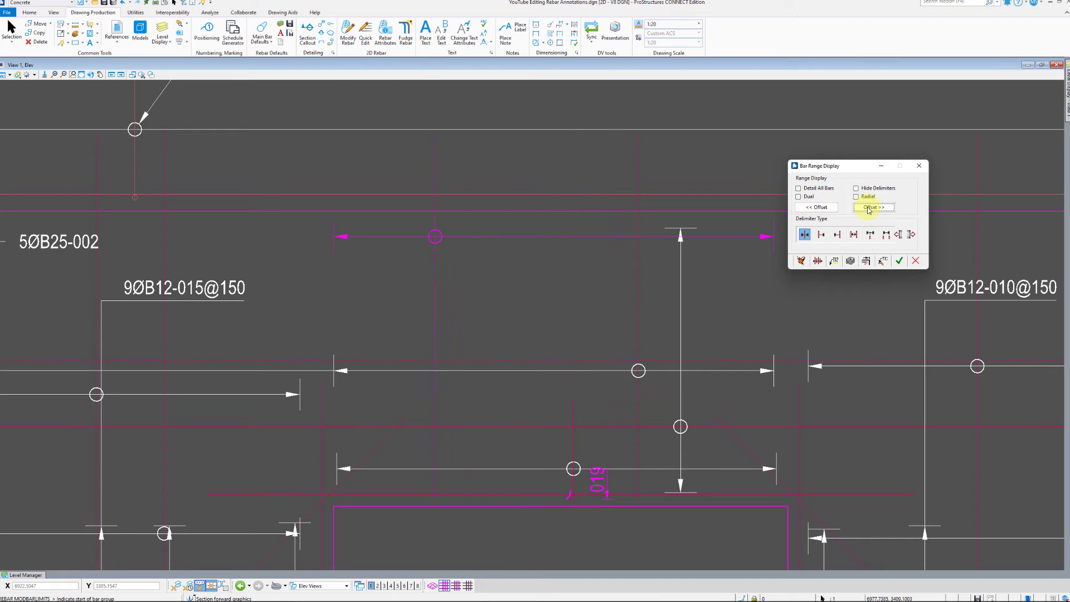
pyautogui.click(813, 209)
pyautogui.click(805, 235)
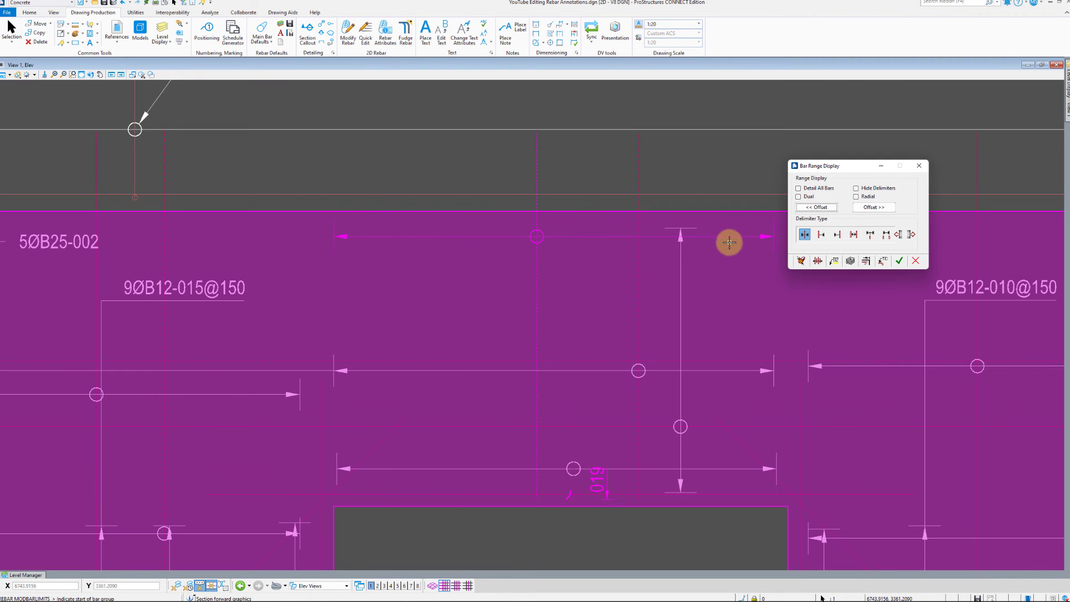
pyautogui.click(821, 235)
# - Preview the Finish, Dual and External bar delimiter styles on the wall's bar range
pyautogui.moveTo(830, 166); pyautogui.dragTo(882, 165)
pyautogui.click(889, 233)
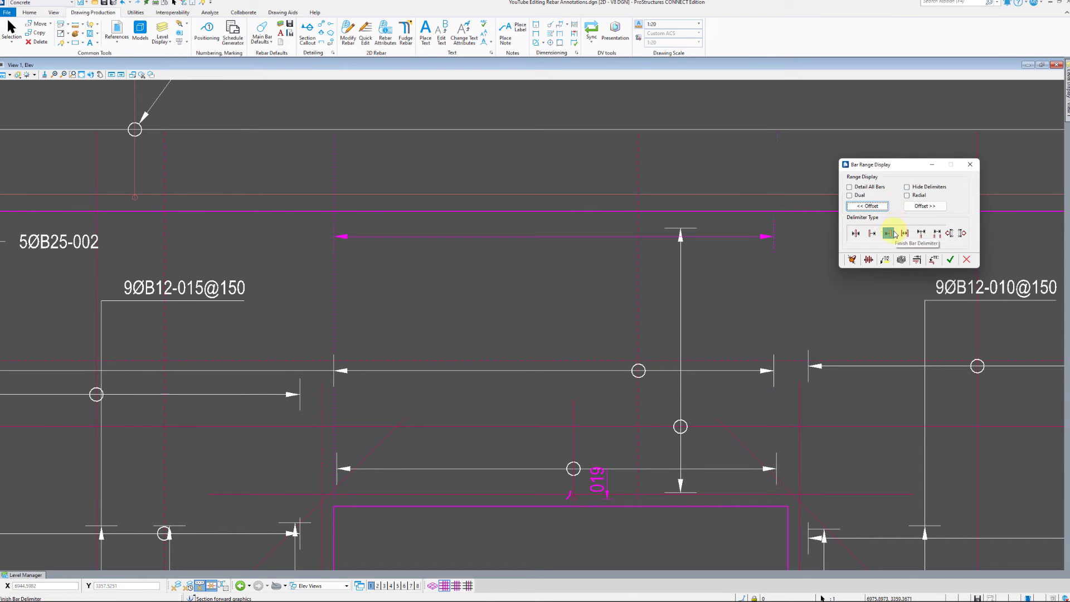
pyautogui.click(905, 234)
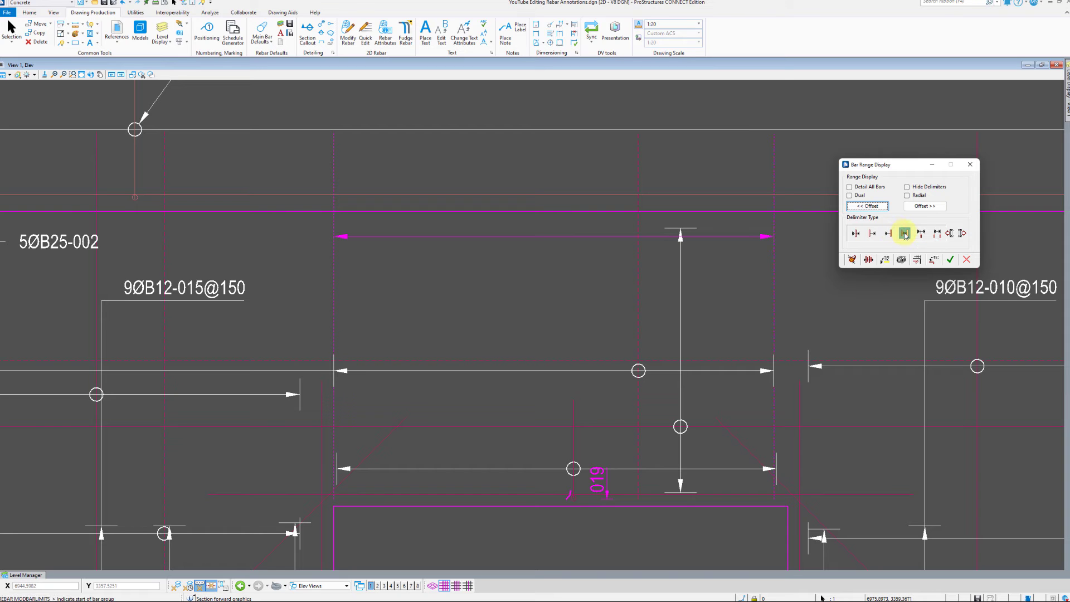
pyautogui.click(921, 234)
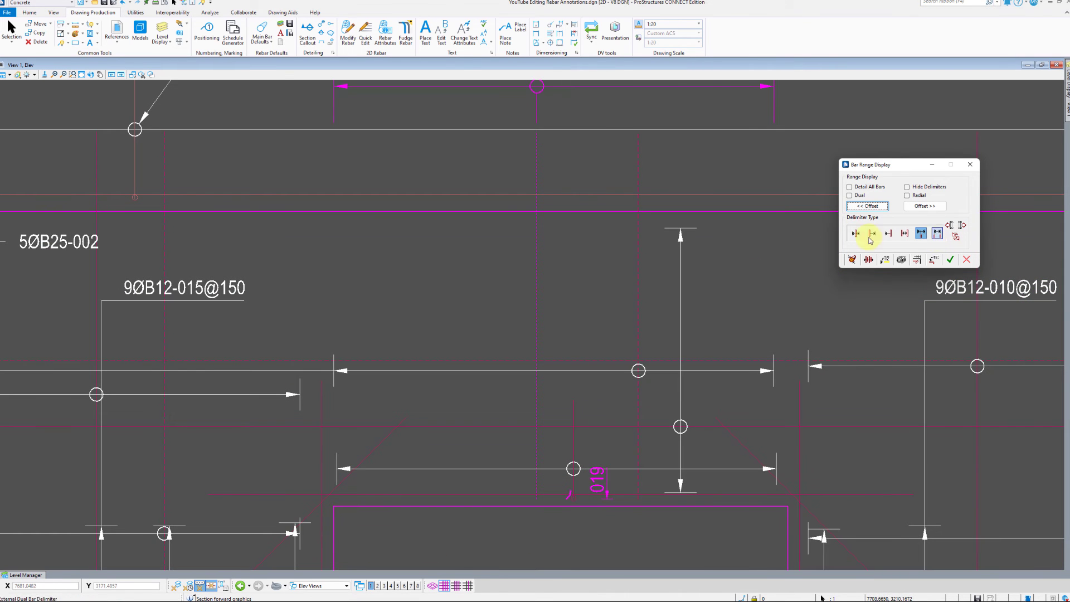
pyautogui.scroll(-3, 605, 294)
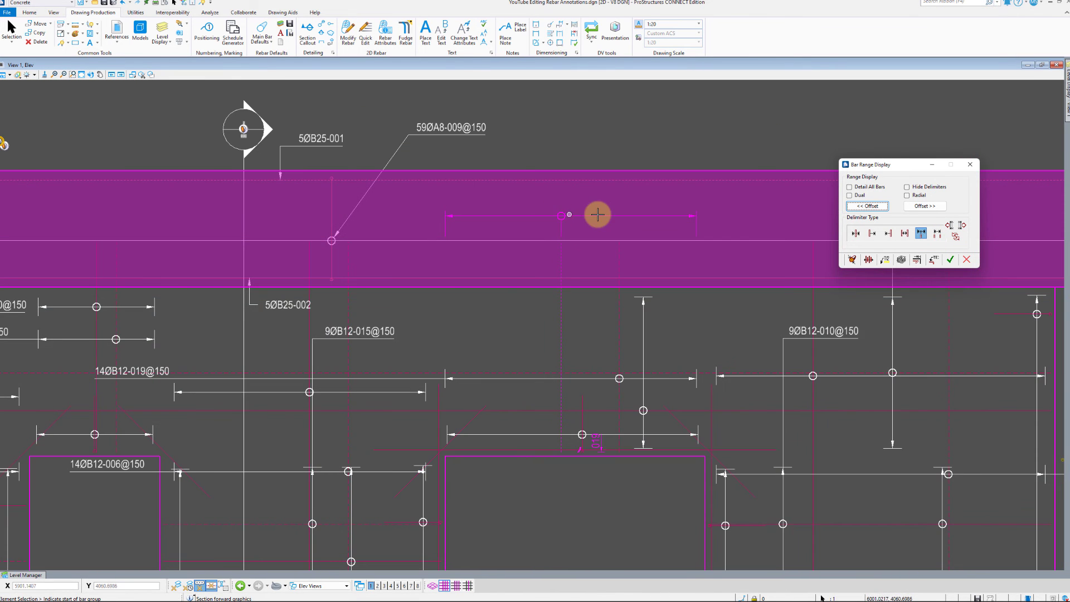
pyautogui.click(943, 237)
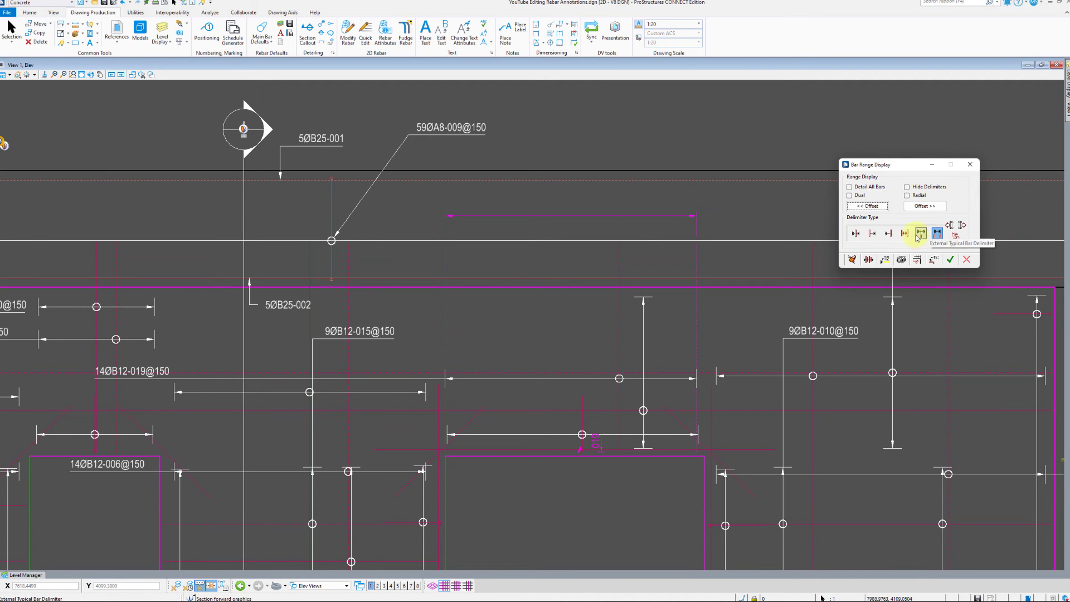
# - Return to Typical Bar Delimiter and shift the range dimension slightly lower
pyautogui.click(857, 235)
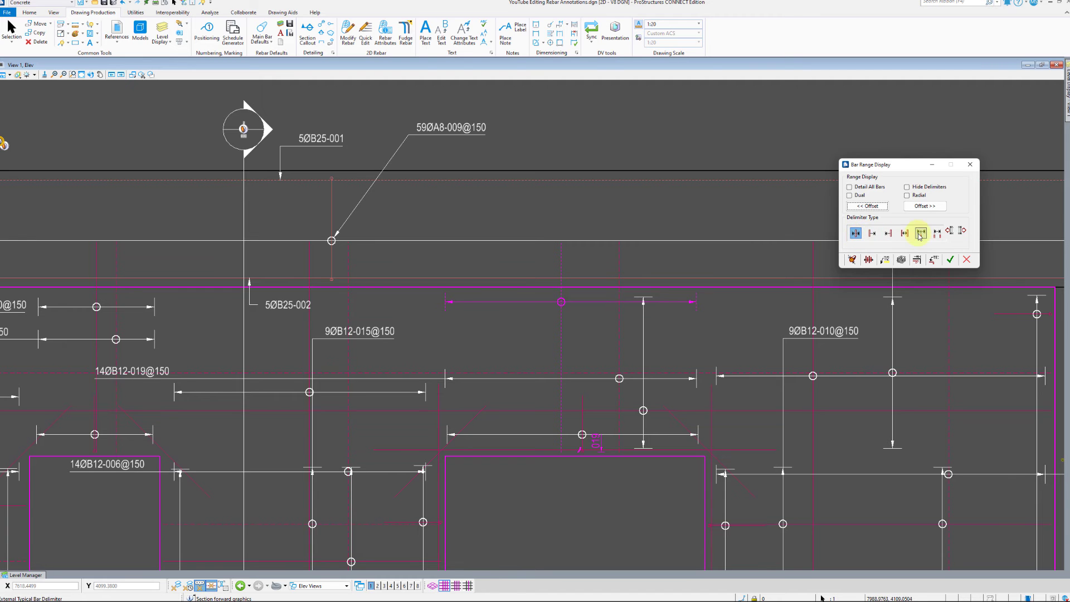
pyautogui.click(950, 231)
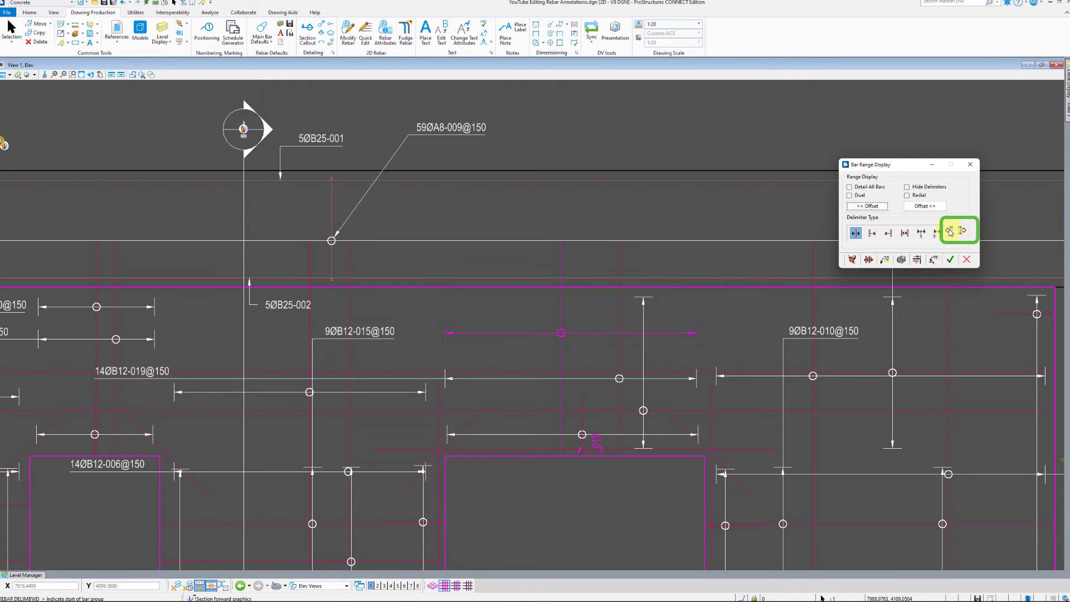
pyautogui.click(950, 232)
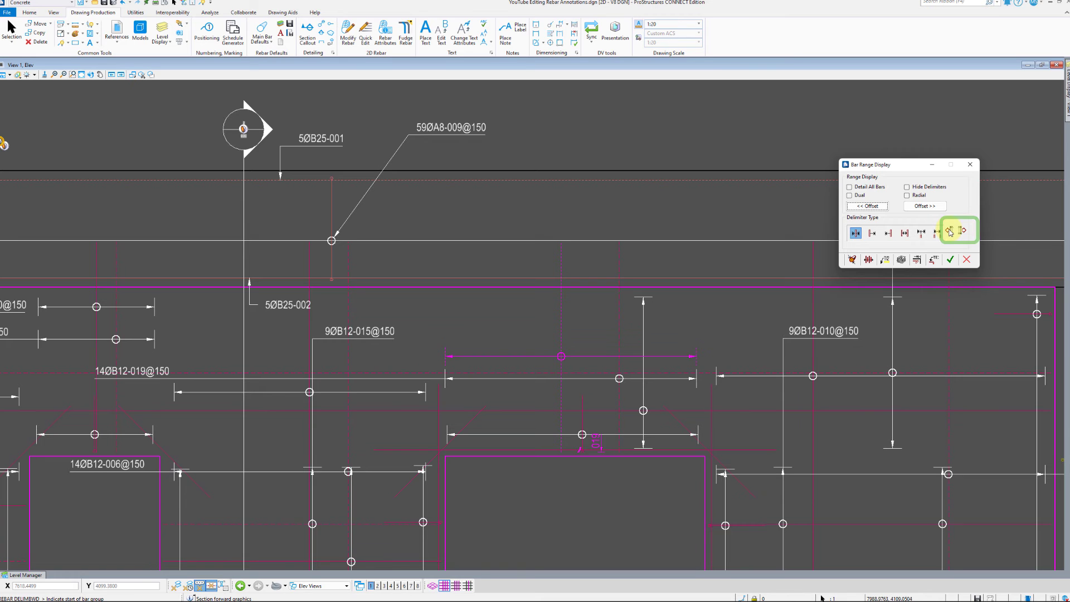
# - Set up a main bar Arrow Label with Dot terminator, unlocked from origin, using preset 4-T20-03-300 FF
pyautogui.click(935, 259)
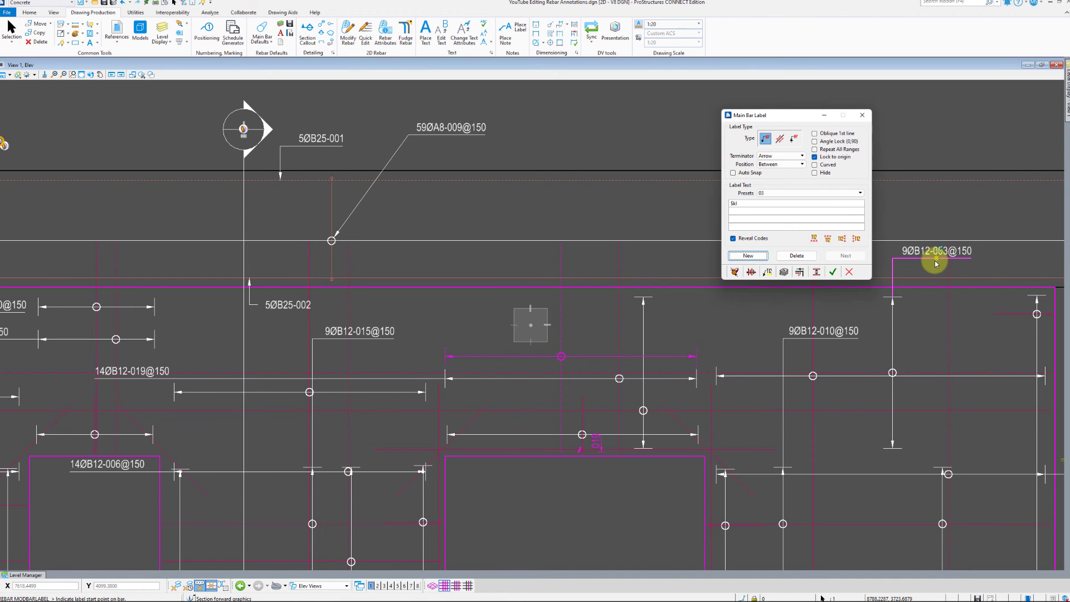
pyautogui.click(774, 157)
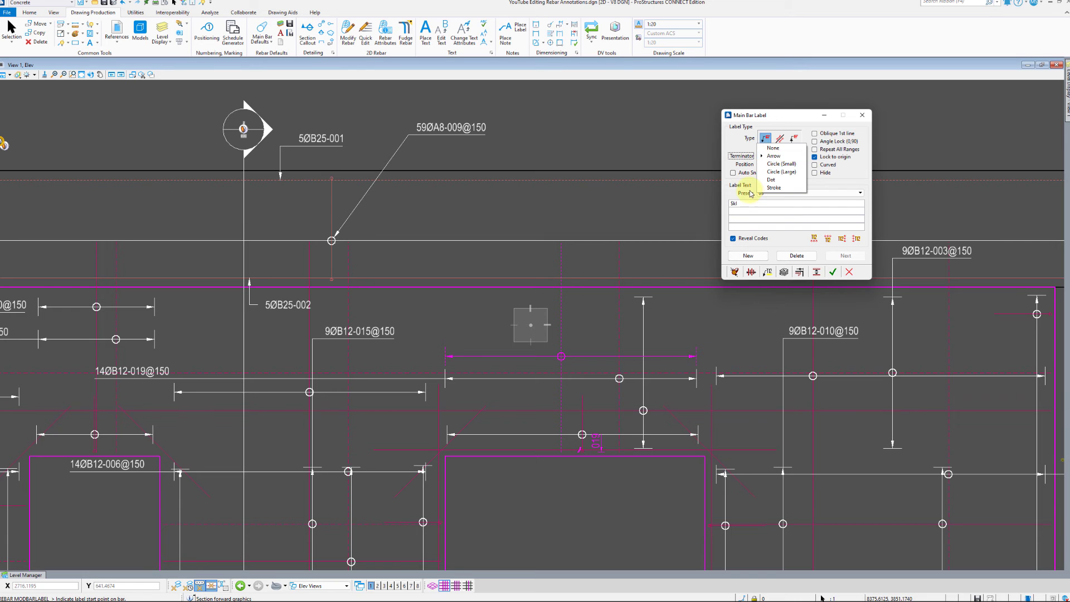
pyautogui.click(737, 161)
pyautogui.click(790, 258)
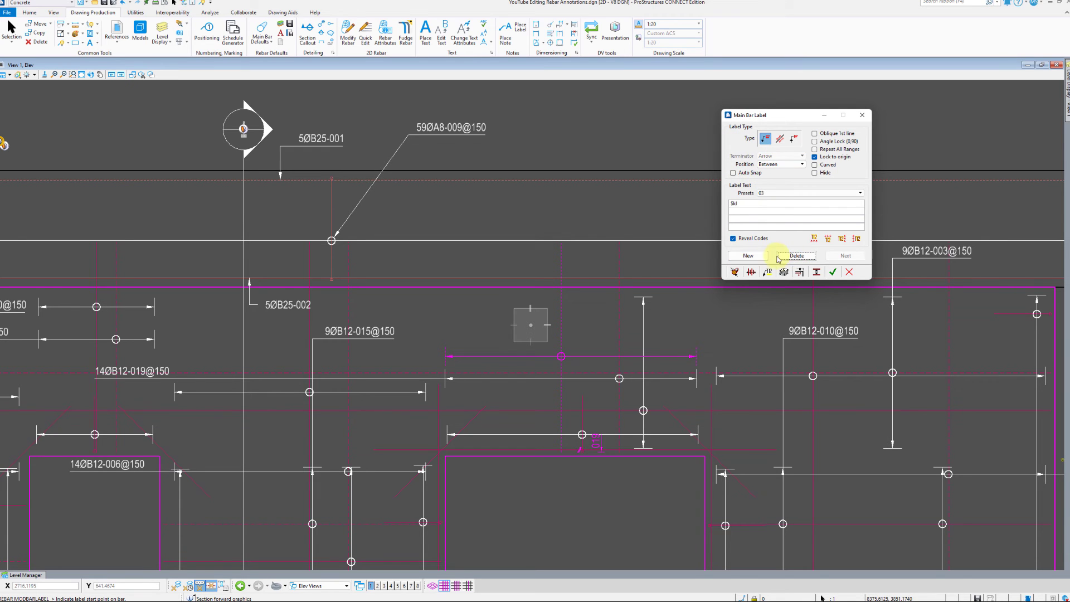
pyautogui.click(770, 141)
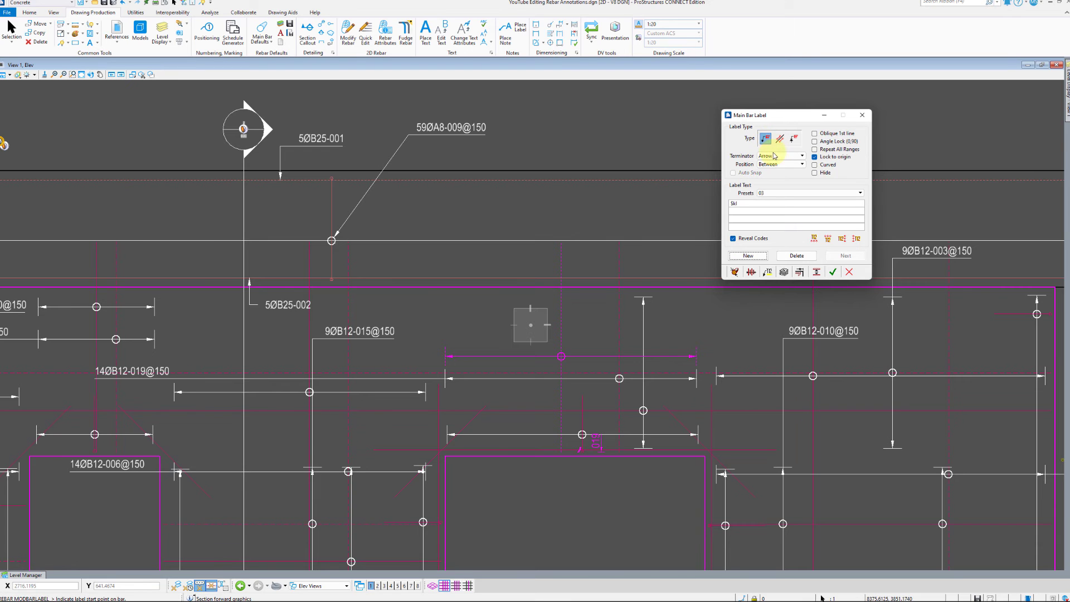
pyautogui.click(774, 156)
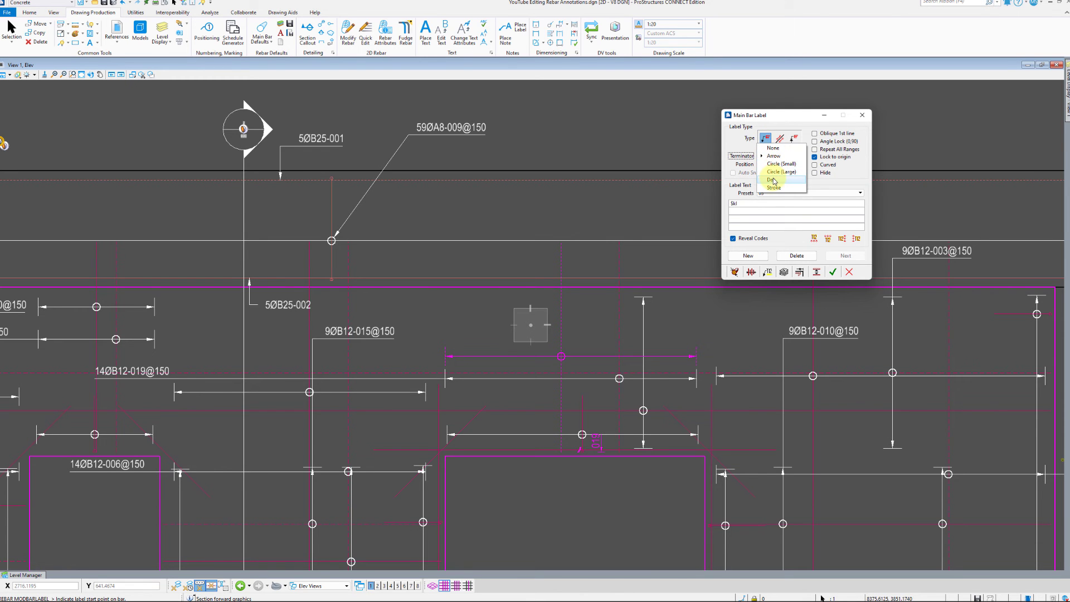
pyautogui.click(774, 180)
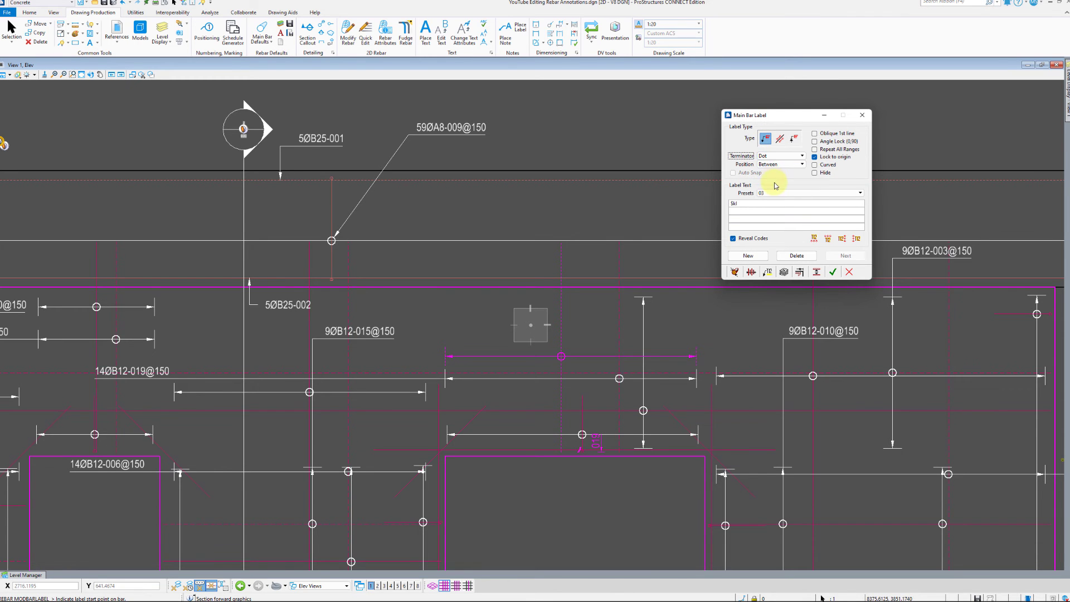
pyautogui.click(816, 158)
pyautogui.click(779, 193)
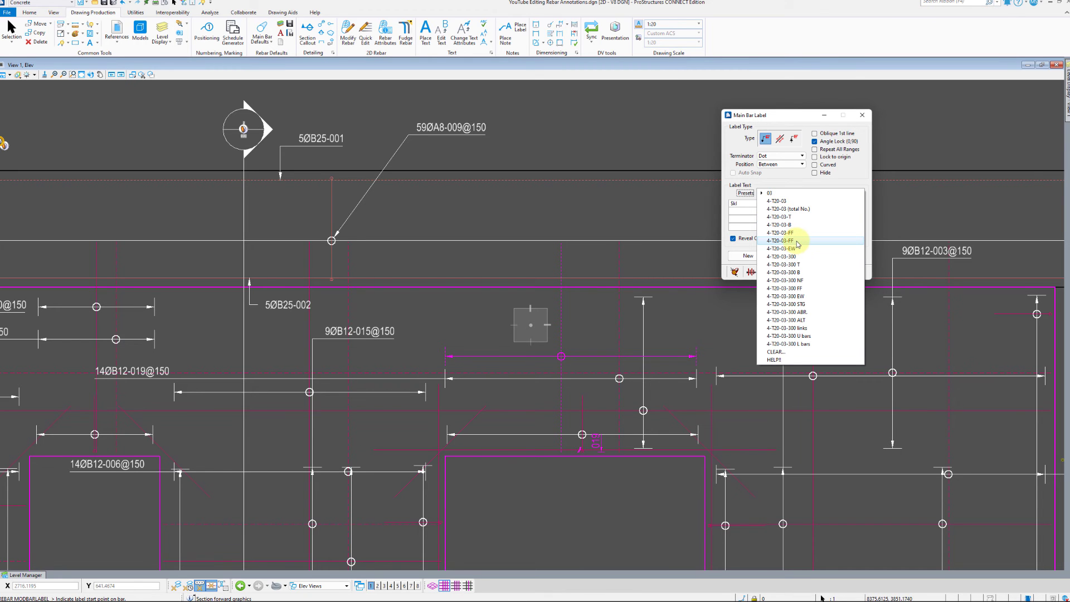
pyautogui.click(803, 289)
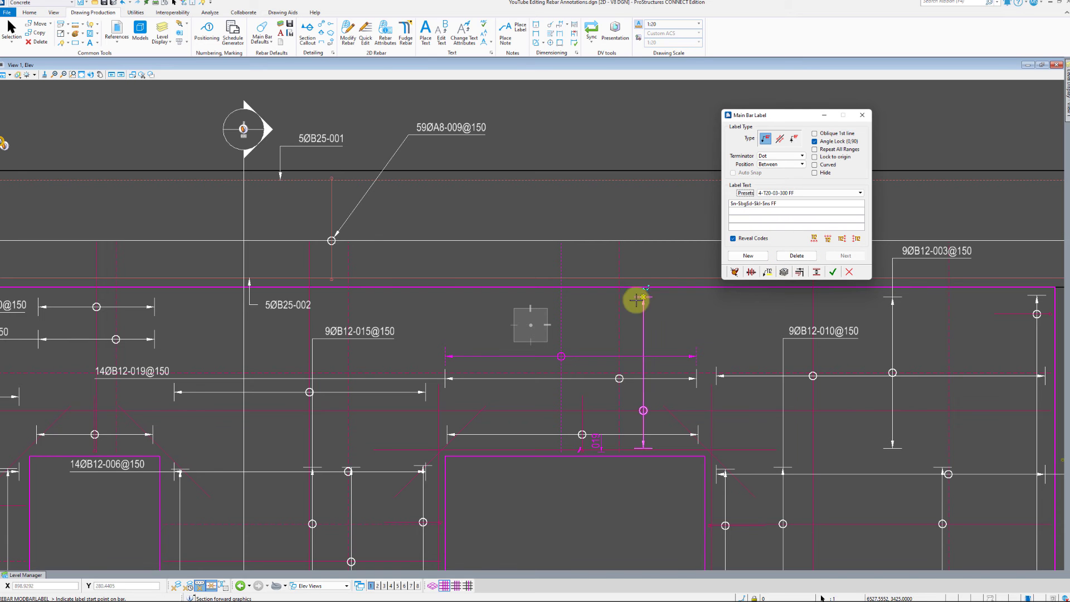
# - Place the leader from the horizontal bar to above the wall, labelled 14-B12-019-150 FF
pyautogui.click(581, 356)
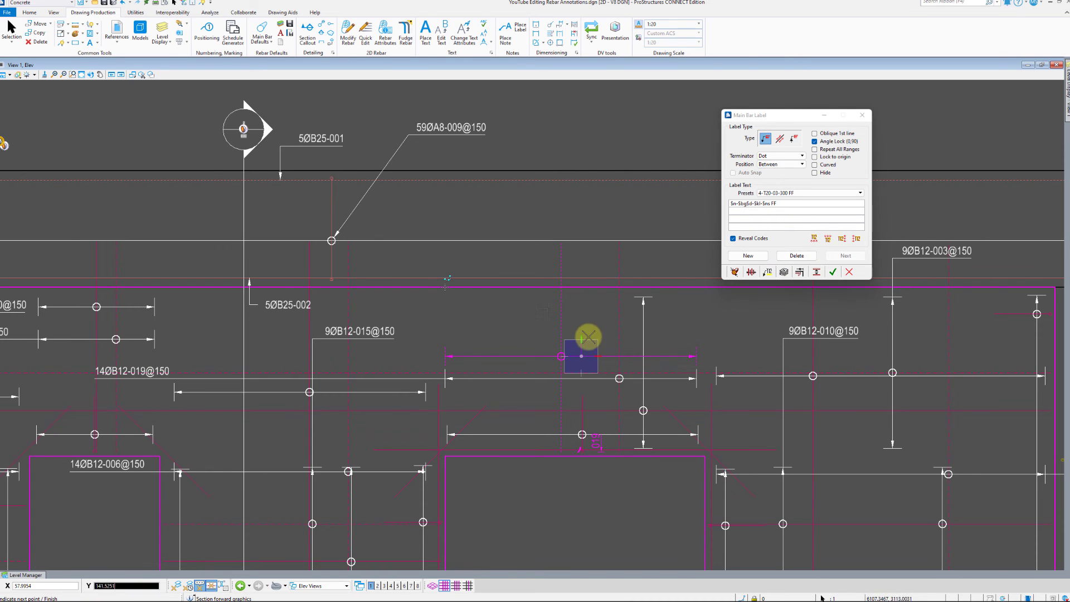
pyautogui.click(587, 141)
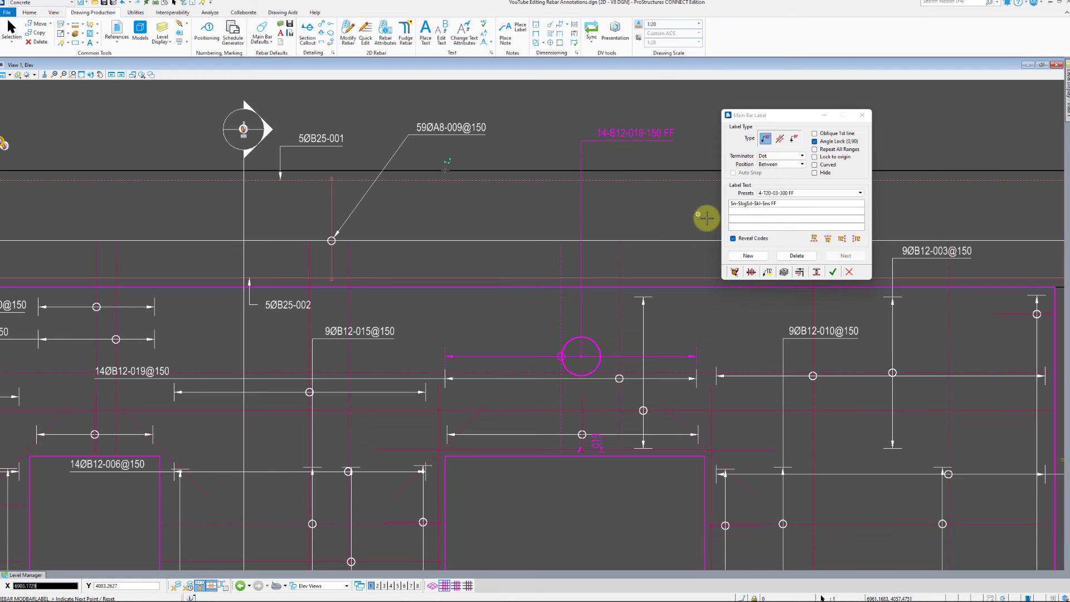
pyautogui.click(833, 272)
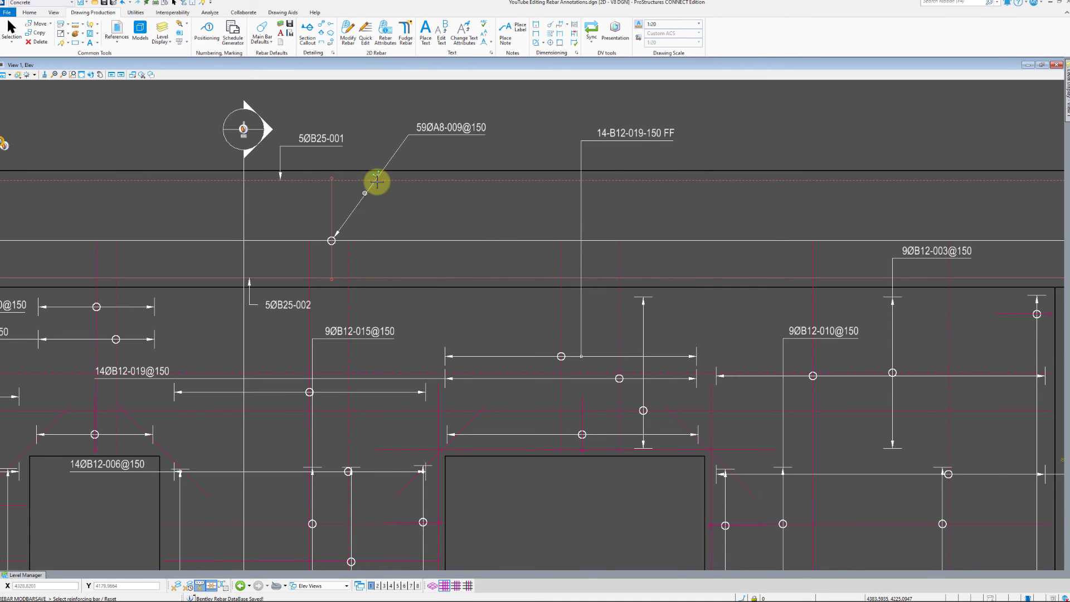
# - Change the 59ØA8-009@150 bar label to a Line Label with preset 03, without a leader
pyautogui.click(426, 128)
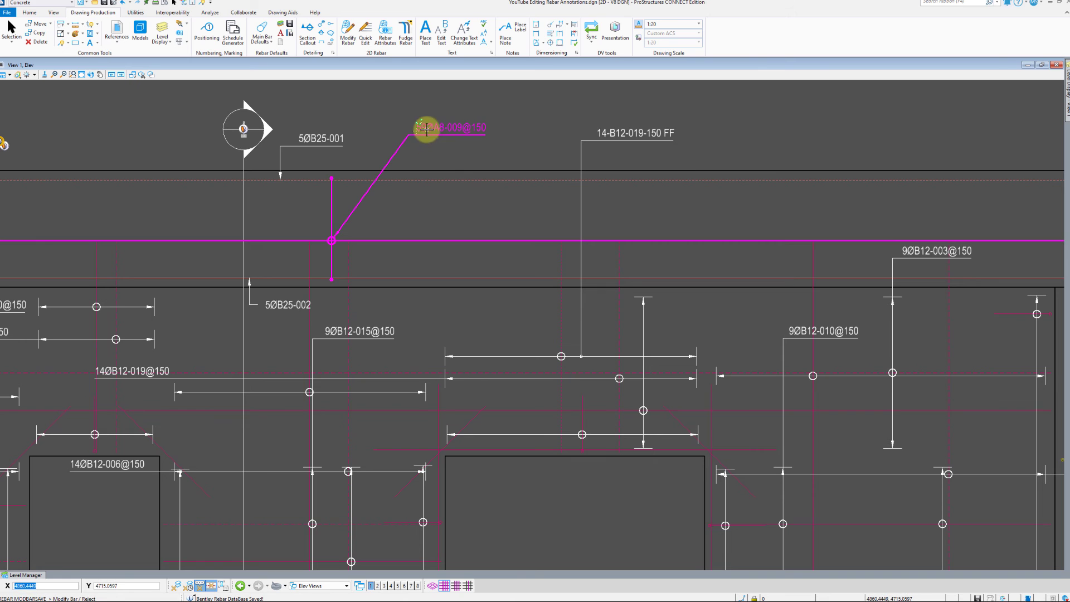
pyautogui.click(515, 146)
pyautogui.moveTo(796, 207); pyautogui.dragTo(742, 205)
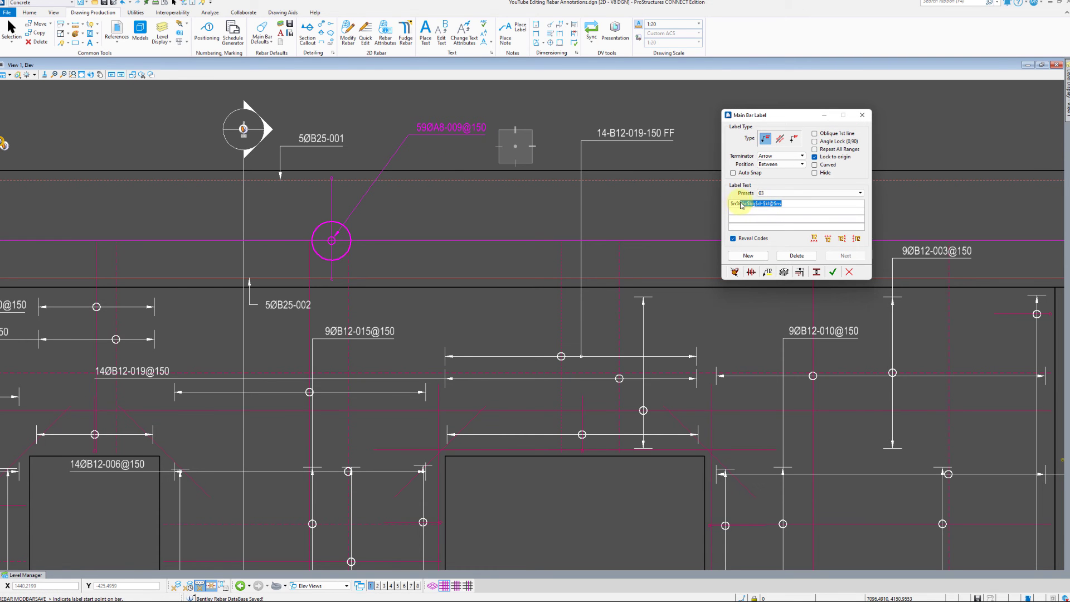
pyautogui.click(775, 194)
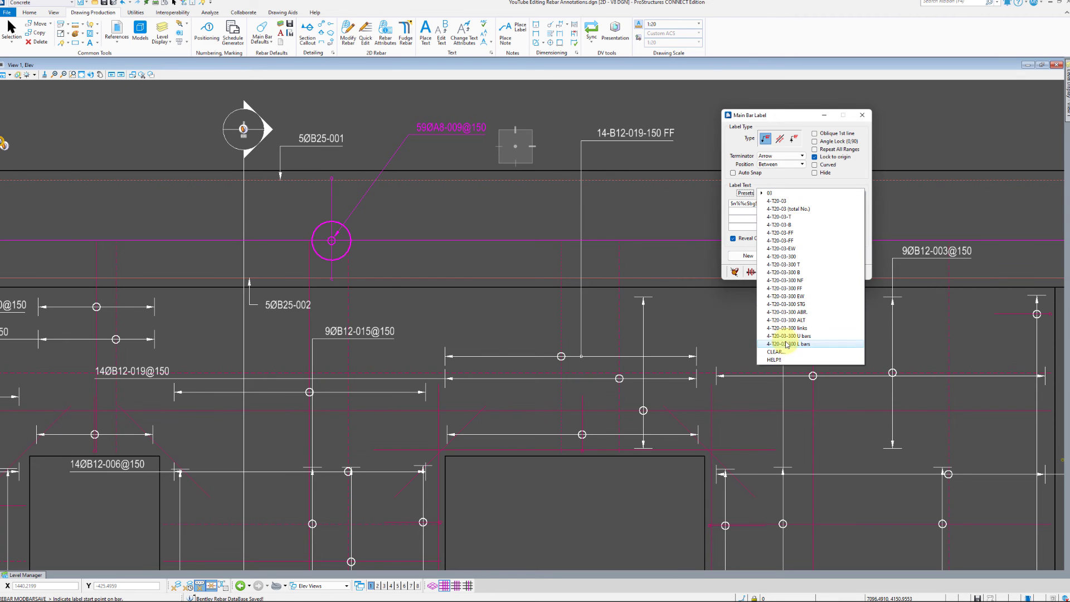
pyautogui.click(762, 213)
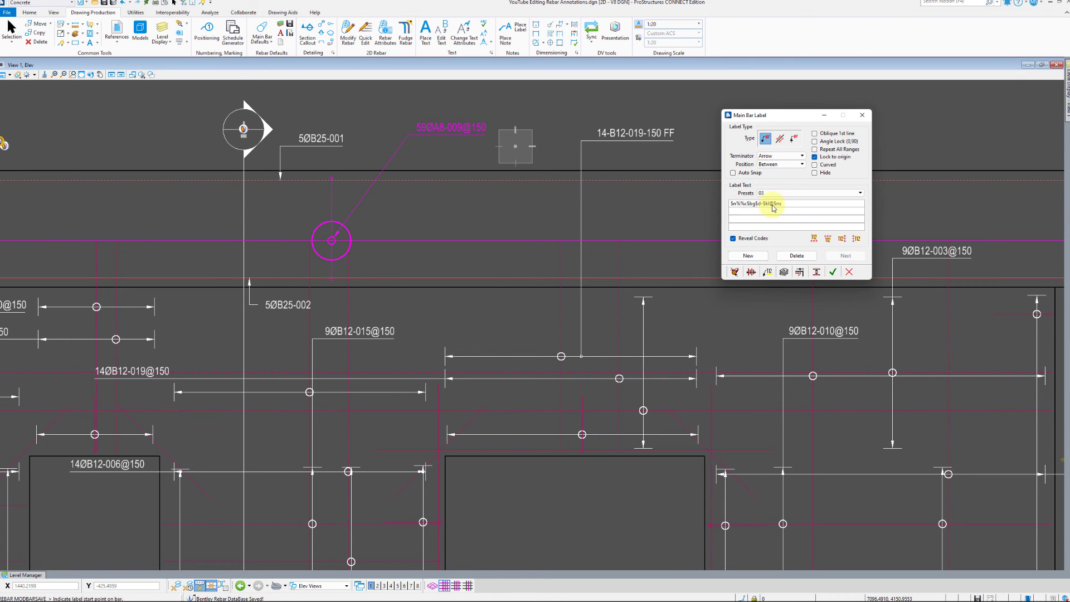
pyautogui.click(779, 139)
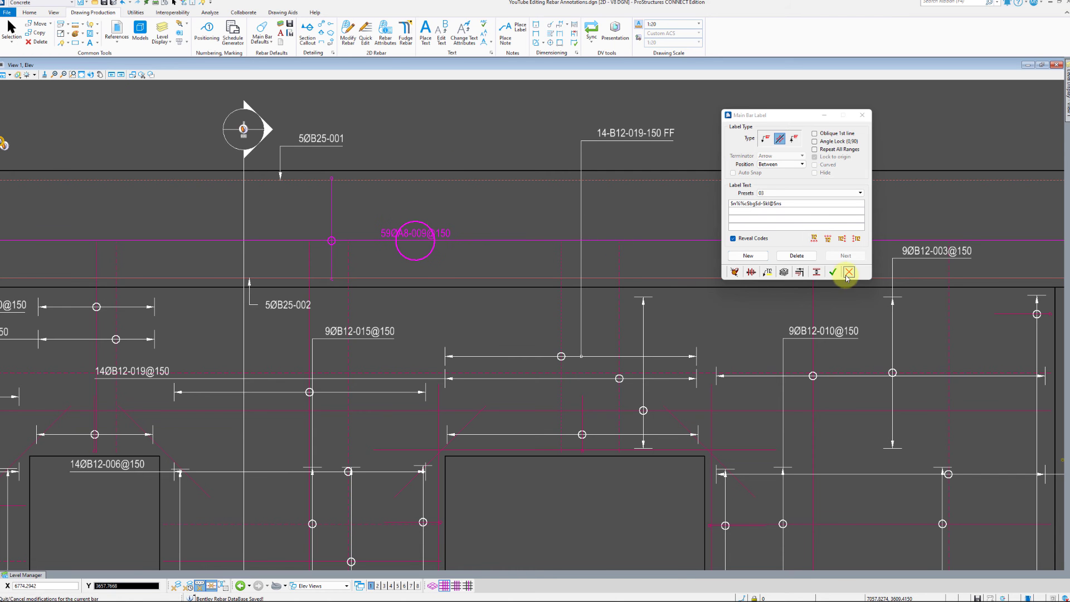
pyautogui.click(833, 272)
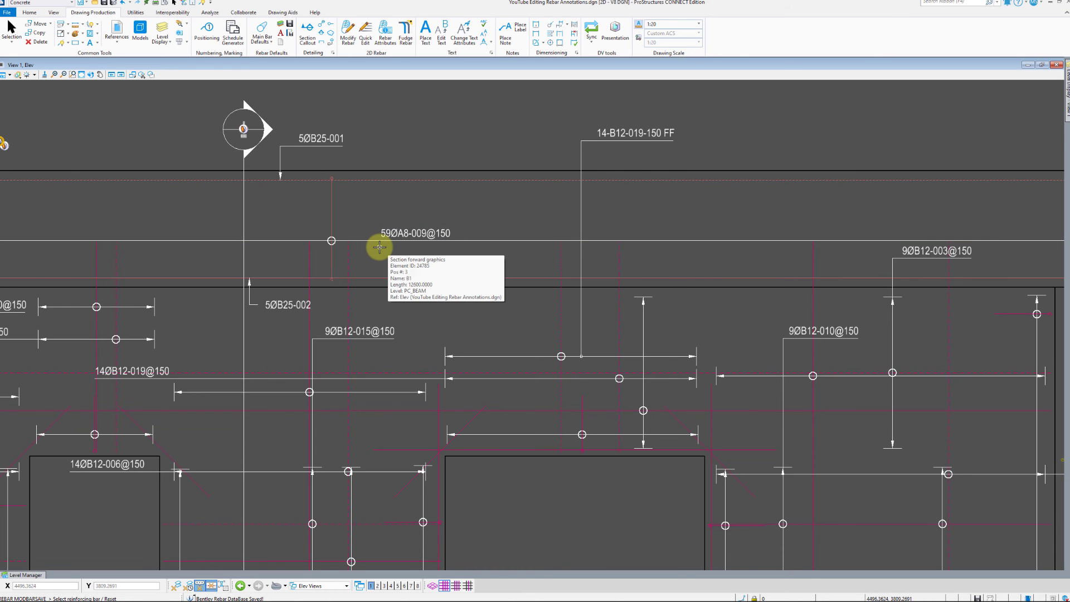
pyautogui.scroll(-5, 380, 247)
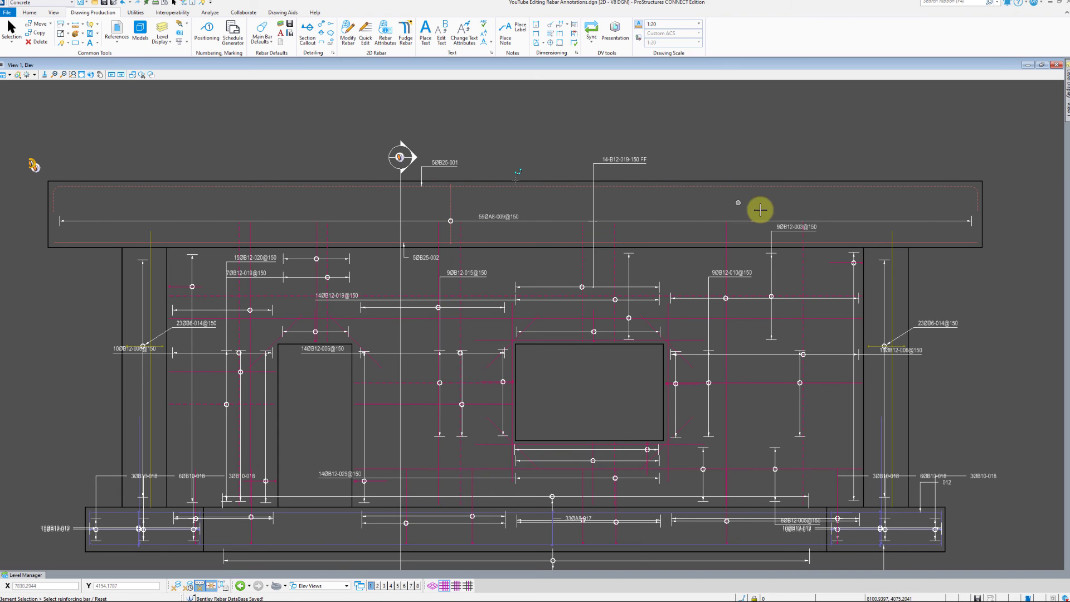
# - Set the right vertical bar's 23ØB6-014@150 label type to Delimiter Line Label
pyautogui.click(885, 284)
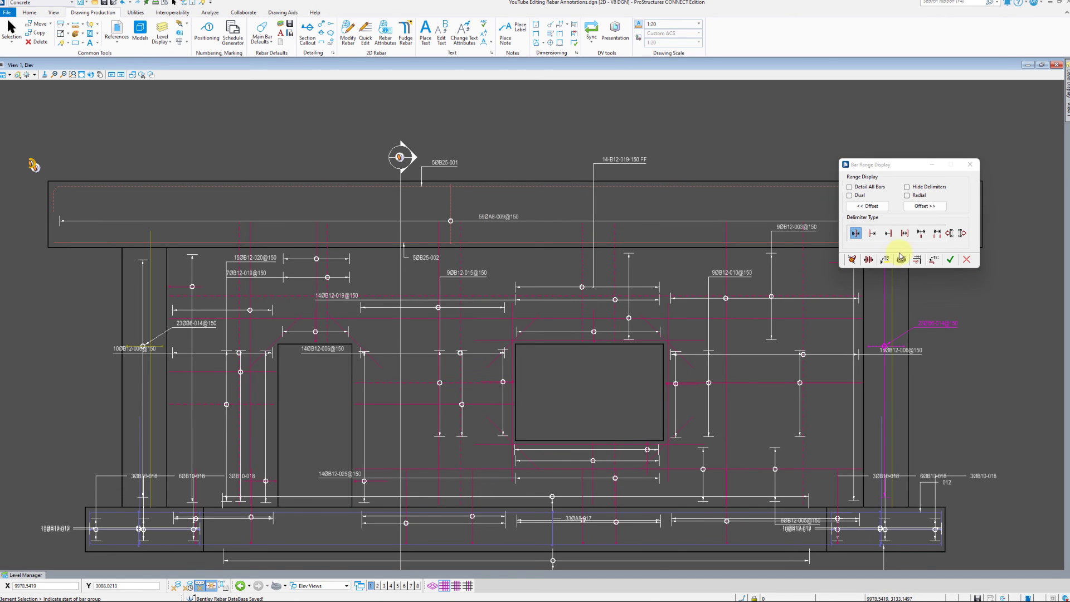
pyautogui.click(941, 260)
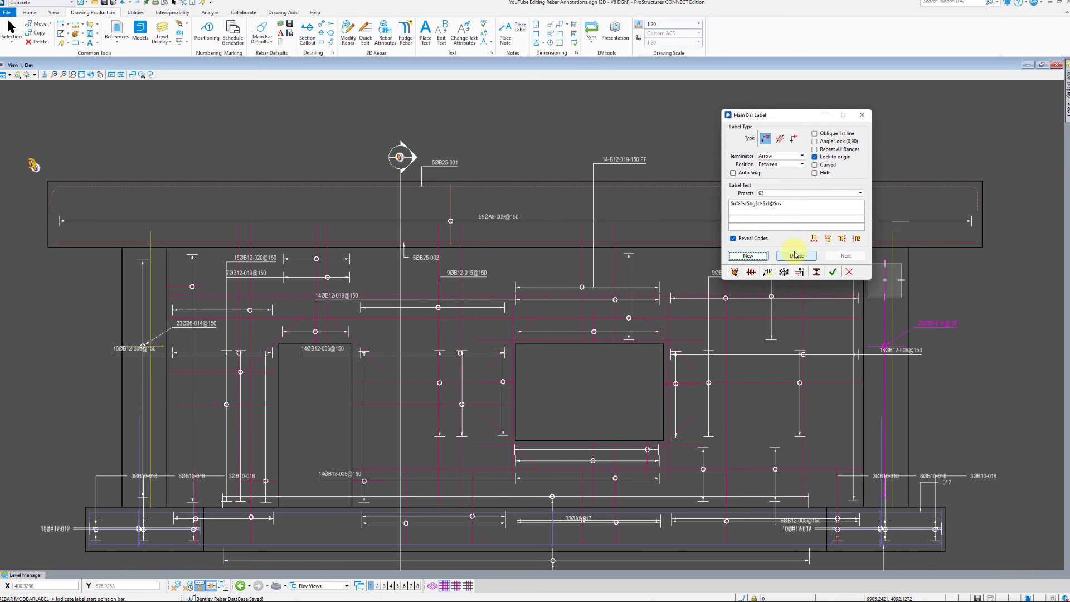
pyautogui.doubleClick(791, 204)
pyautogui.click(735, 204)
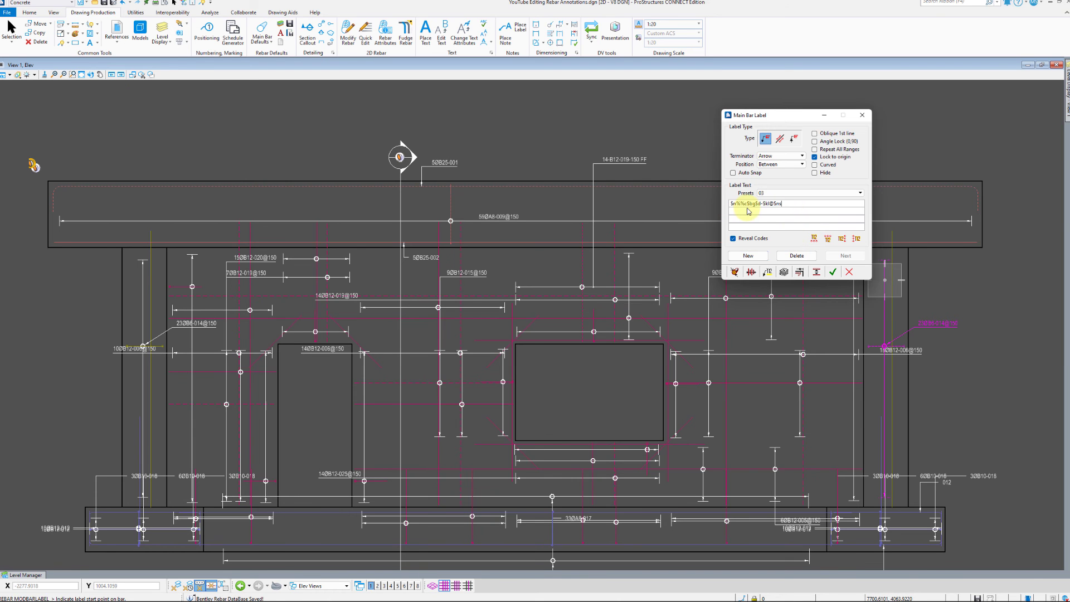
pyautogui.click(803, 257)
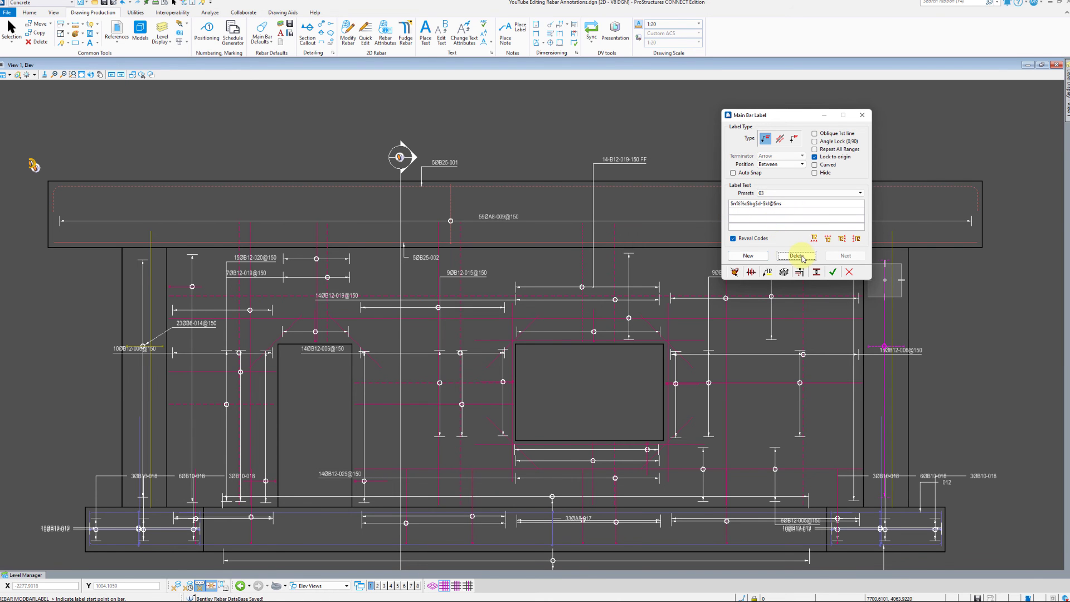
pyautogui.click(795, 139)
pyautogui.click(747, 255)
pyautogui.click(800, 144)
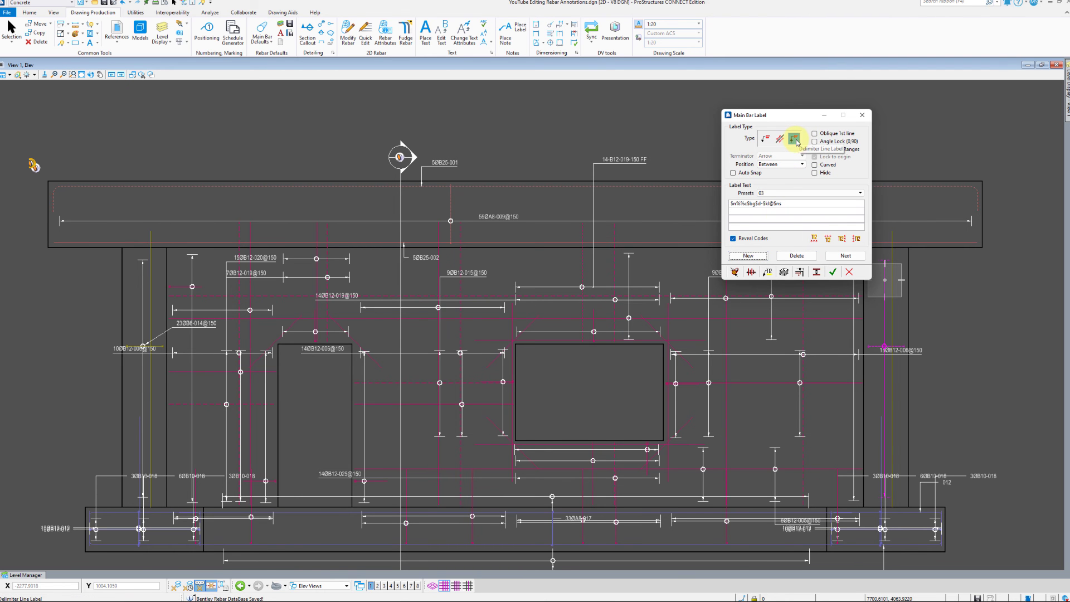
# - Place the label's start point on the bar and its bend above the wall's top right, then save
pyautogui.moveTo(899, 249); pyautogui.dragTo(951, 340, button='middle')
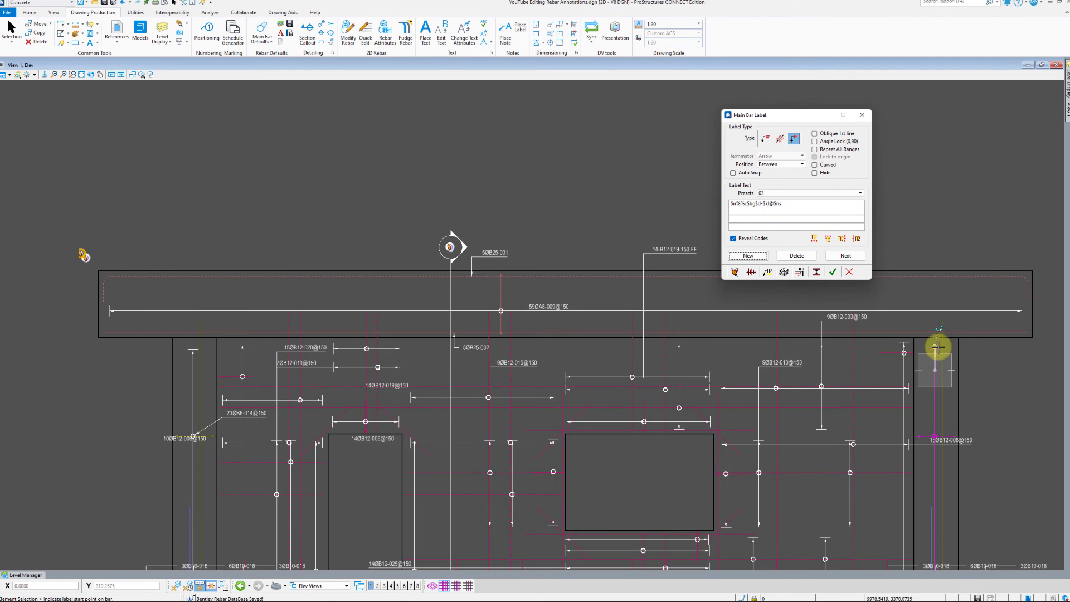
pyautogui.click(936, 348)
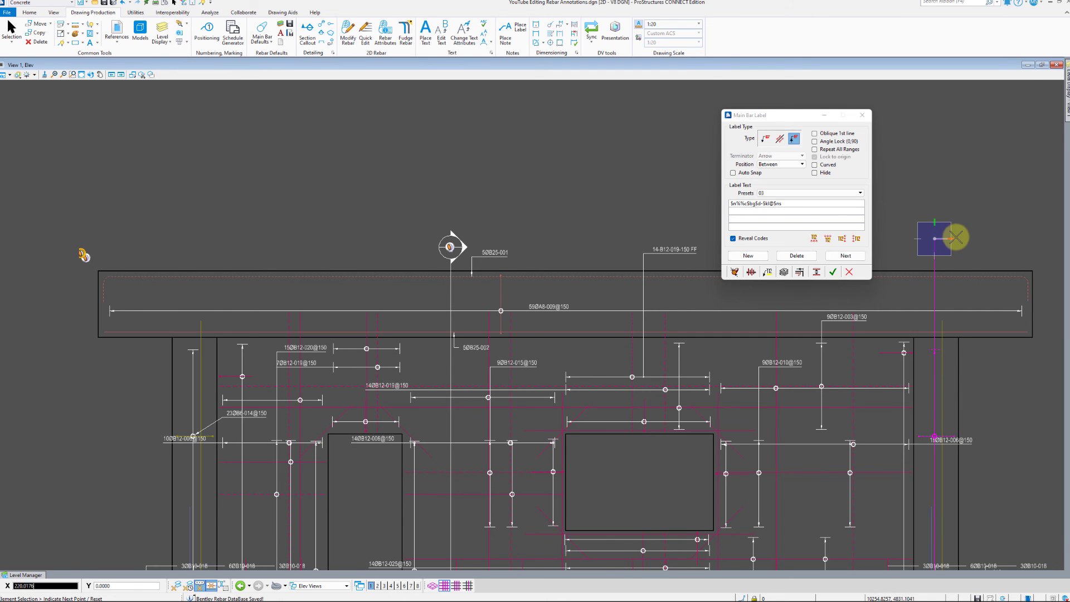
pyautogui.click(960, 237)
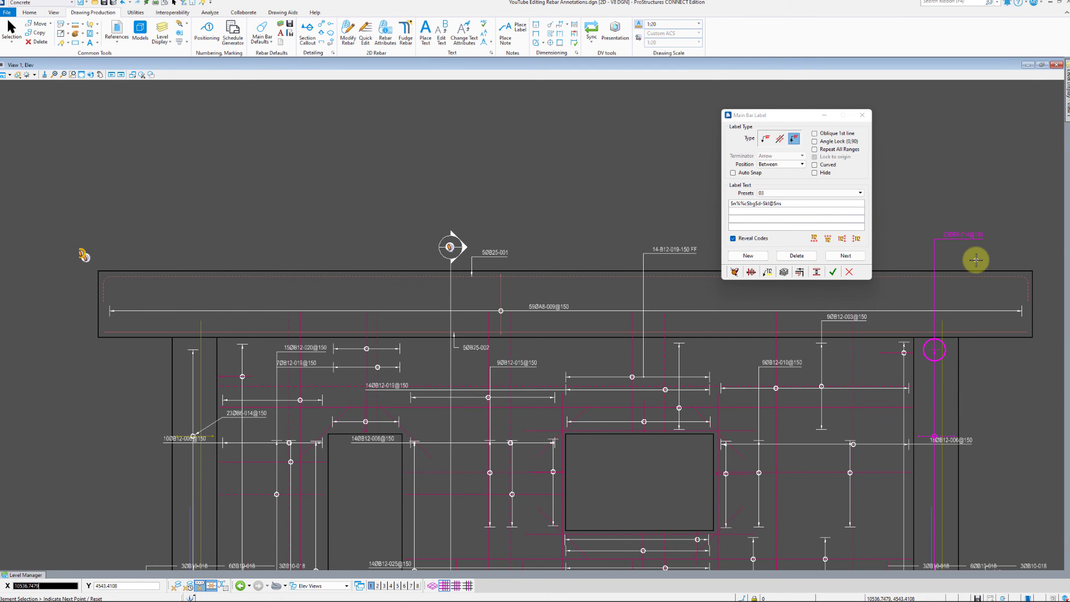
pyautogui.moveTo(976, 260)
pyautogui.mouseDown(button='middle')
pyautogui.moveTo(884, 248)
pyautogui.moveTo(949, 230)
pyautogui.moveTo(937, 262)
pyautogui.mouseUp(button='middle')
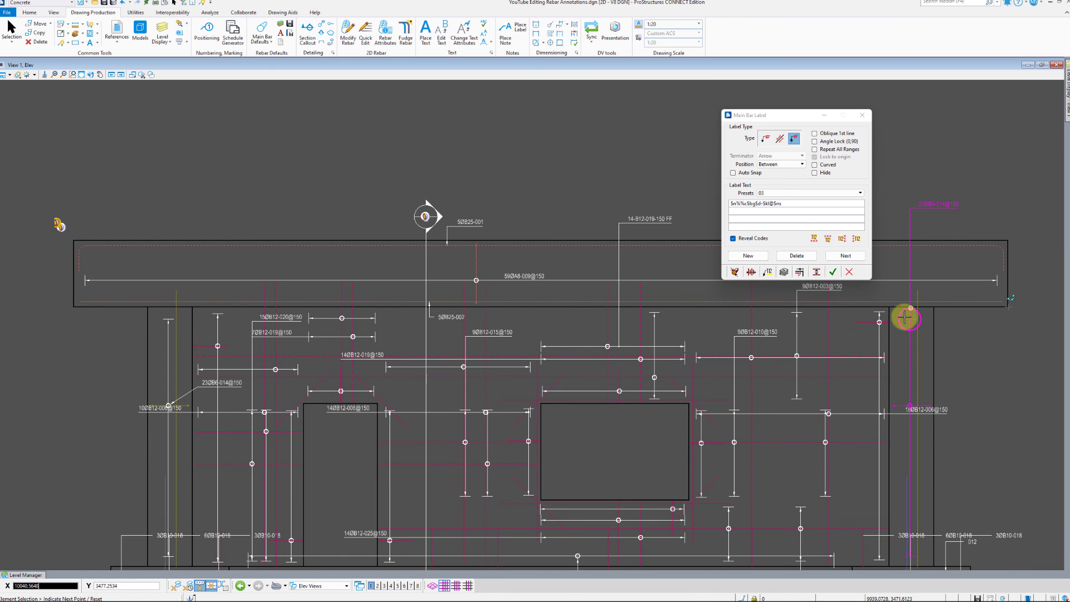
pyautogui.click(834, 273)
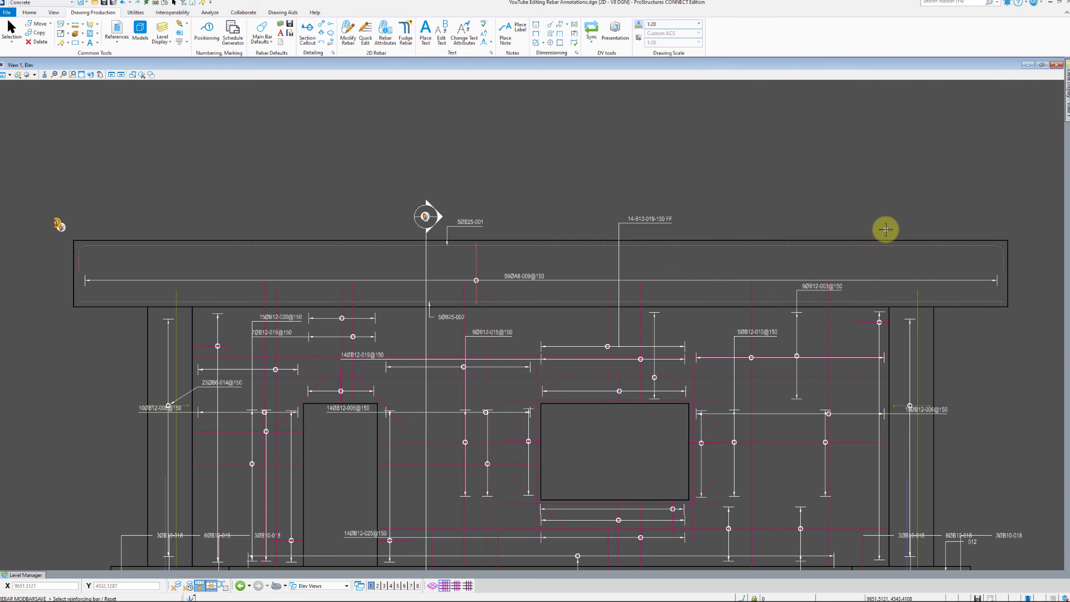
# - Accept the vertical bar's range, then select the top 5ØB25-001 bar for label editing
pyautogui.click(908, 336)
pyautogui.click(985, 334)
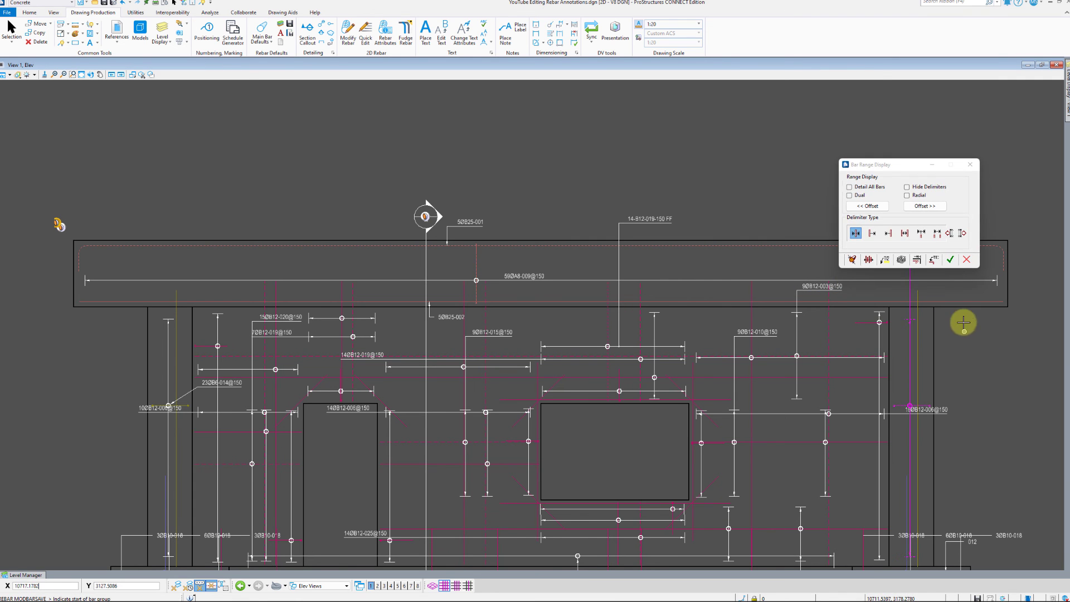
pyautogui.click(950, 261)
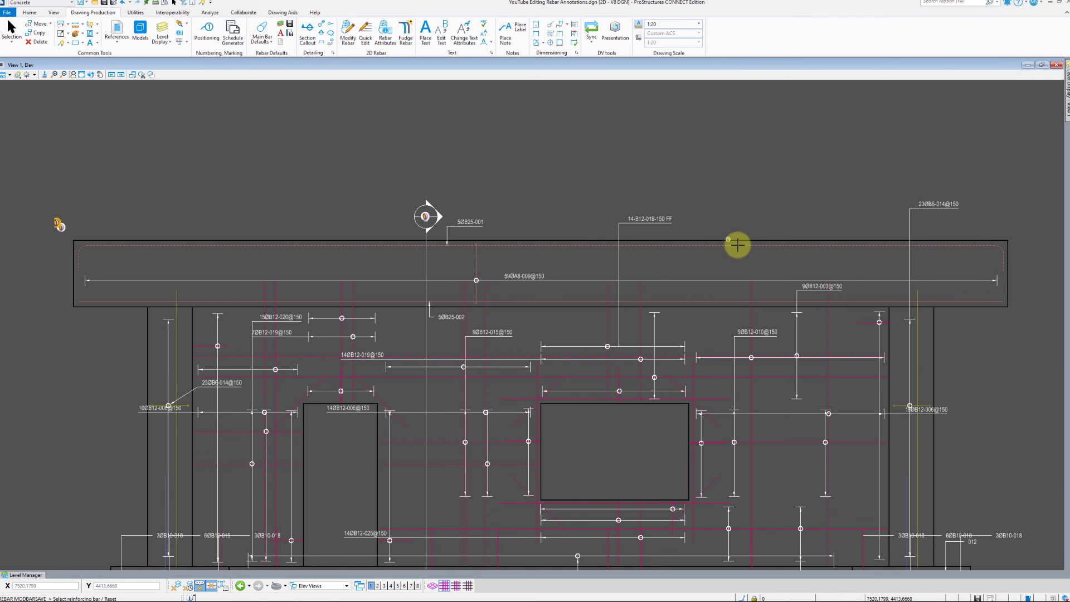
pyautogui.moveTo(595, 194); pyautogui.dragTo(610, 175, button='middle')
pyautogui.click(489, 203)
# - Apply the HELP!! label preset, close its help window, and place the caret after $kl
pyautogui.click(836, 193)
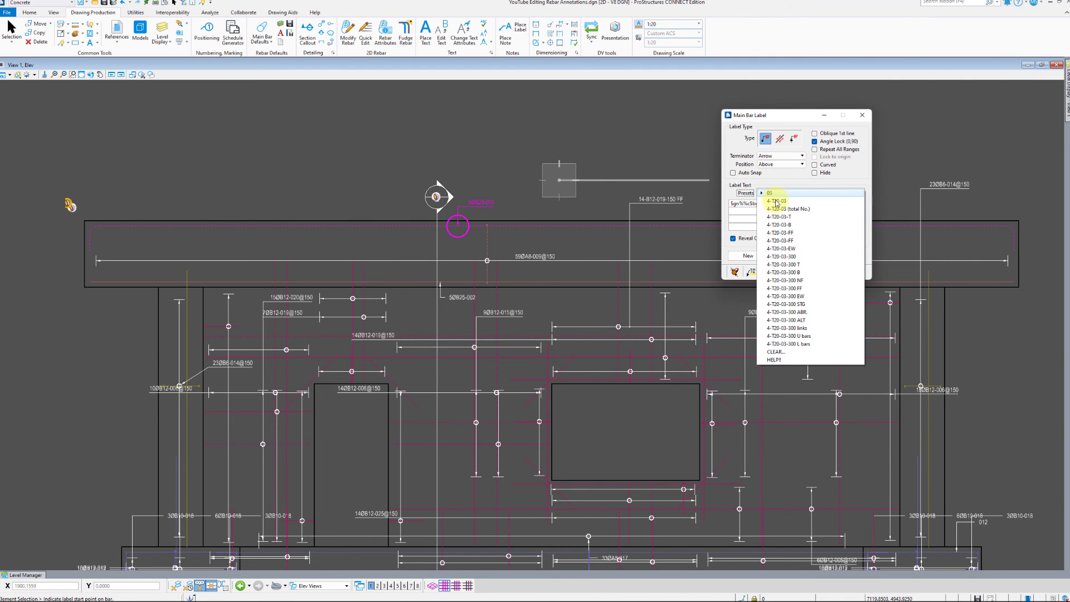
pyautogui.click(782, 360)
pyautogui.moveTo(376, 114); pyautogui.dragTo(444, 122)
pyautogui.moveTo(549, 146); pyautogui.dragTo(551, 150)
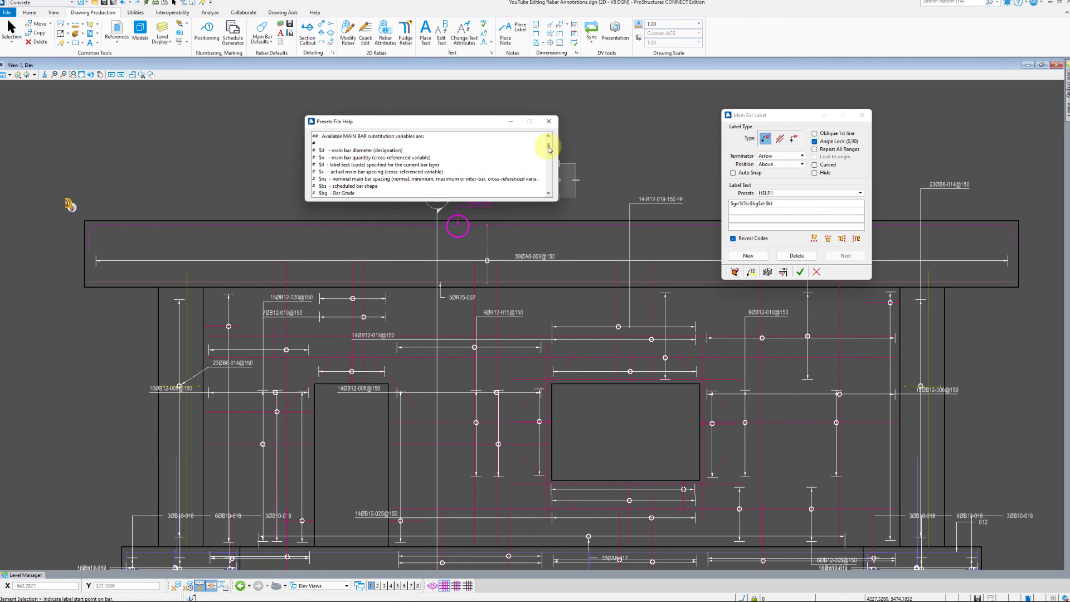
pyautogui.moveTo(547, 148); pyautogui.dragTo(549, 183)
pyautogui.click(550, 122)
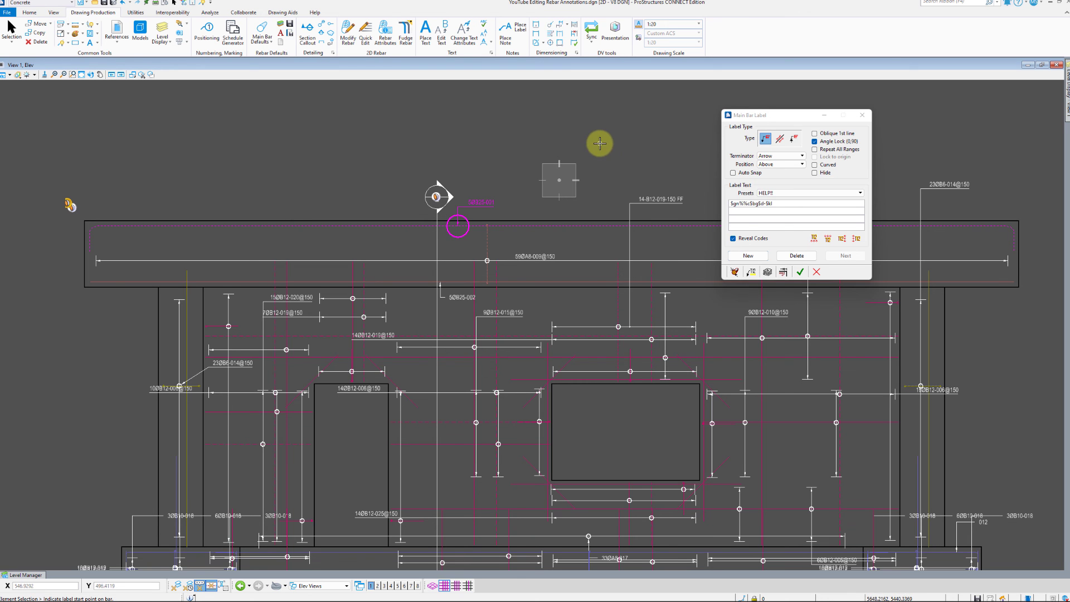
pyautogui.click(783, 208)
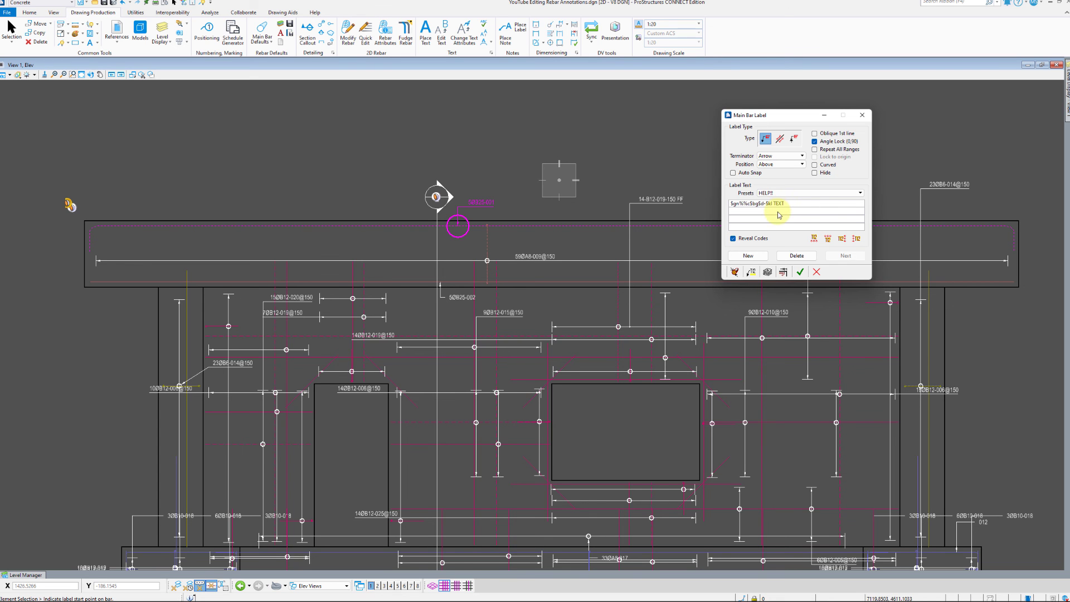
# - Add 'Second Line Text' and 'Third Line Text' label lines and set Position to Between
pyautogui.scroll(4, 499, 207)
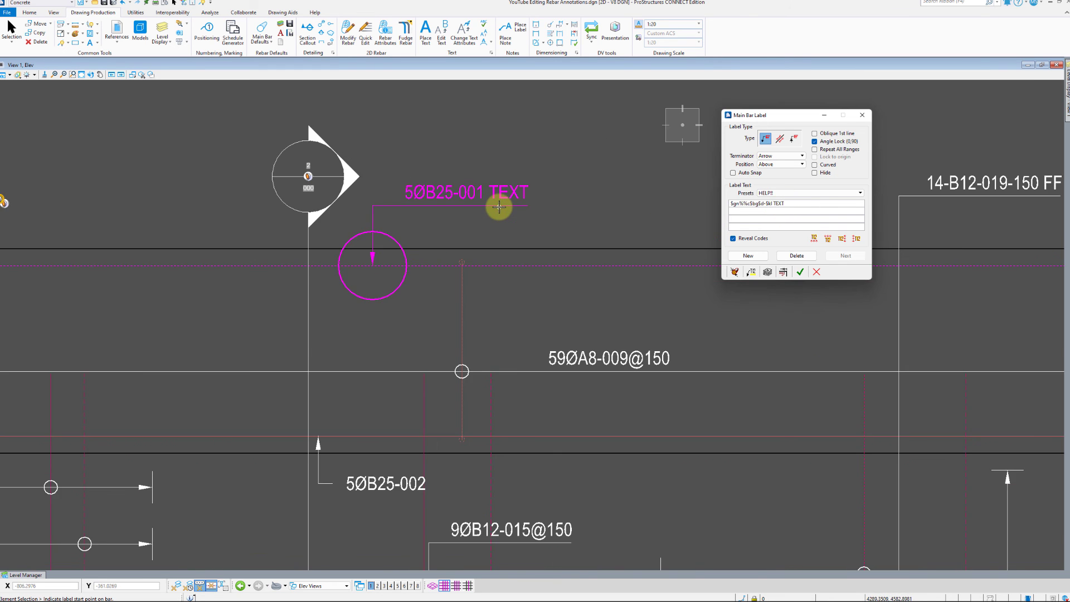
pyautogui.click(780, 214)
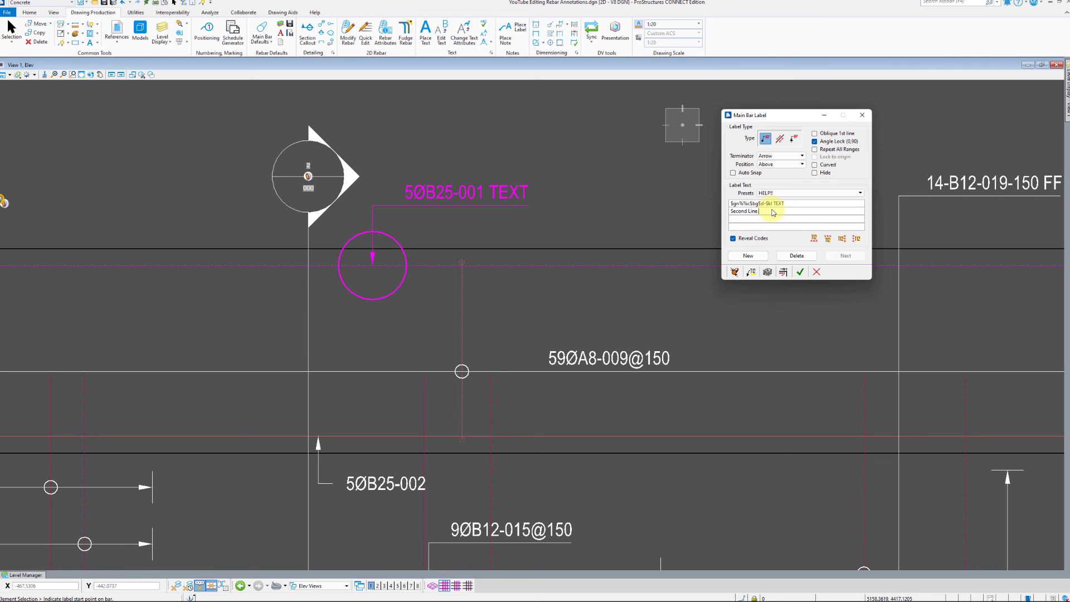
pyautogui.write('Second Line Text')
pyautogui.click(771, 219)
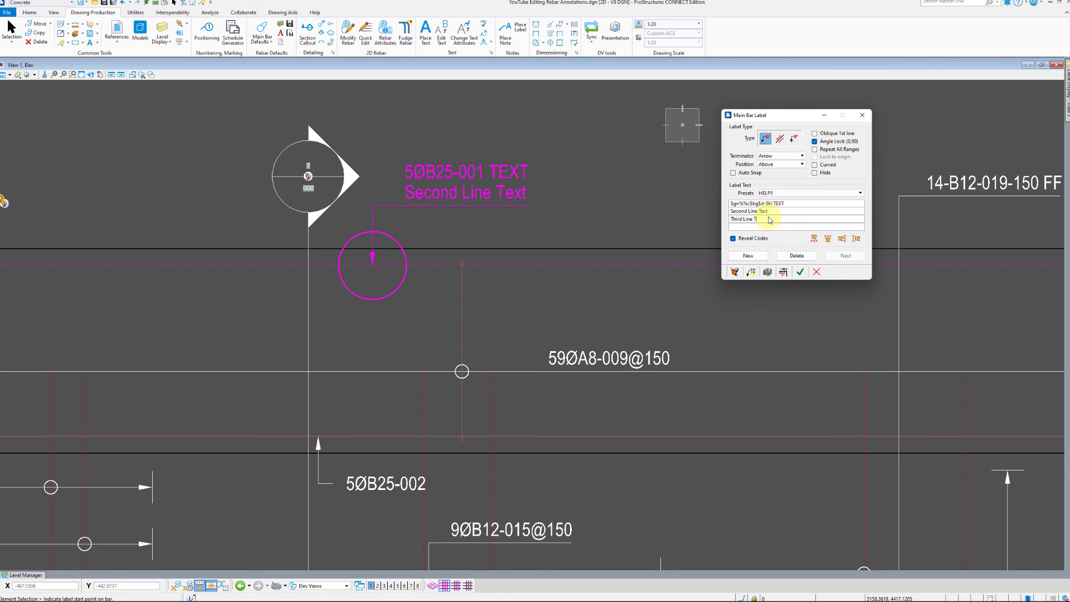
pyautogui.click(773, 228)
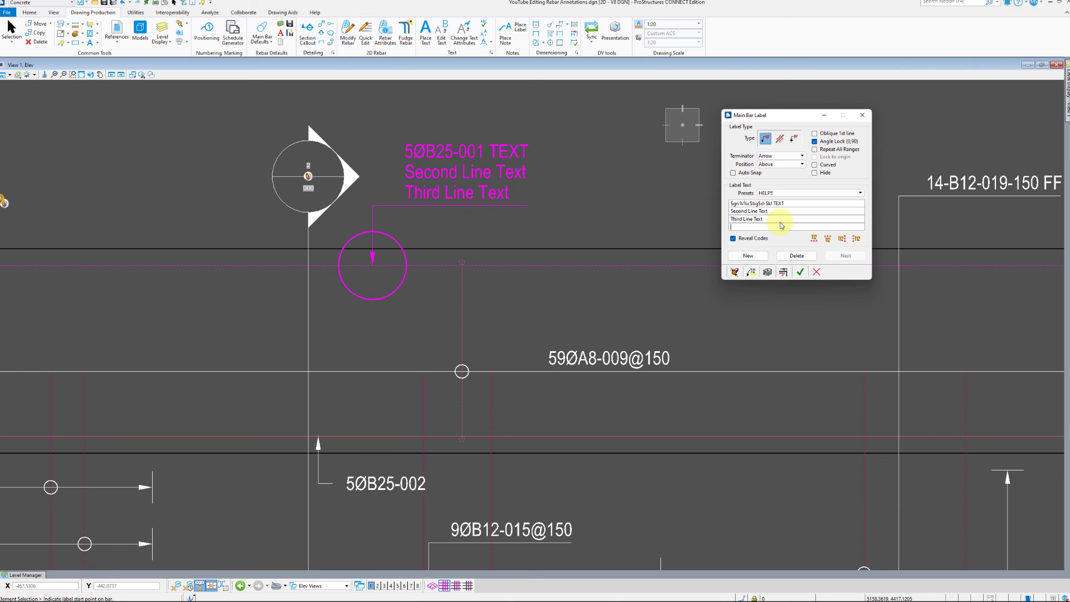
pyautogui.click(787, 164)
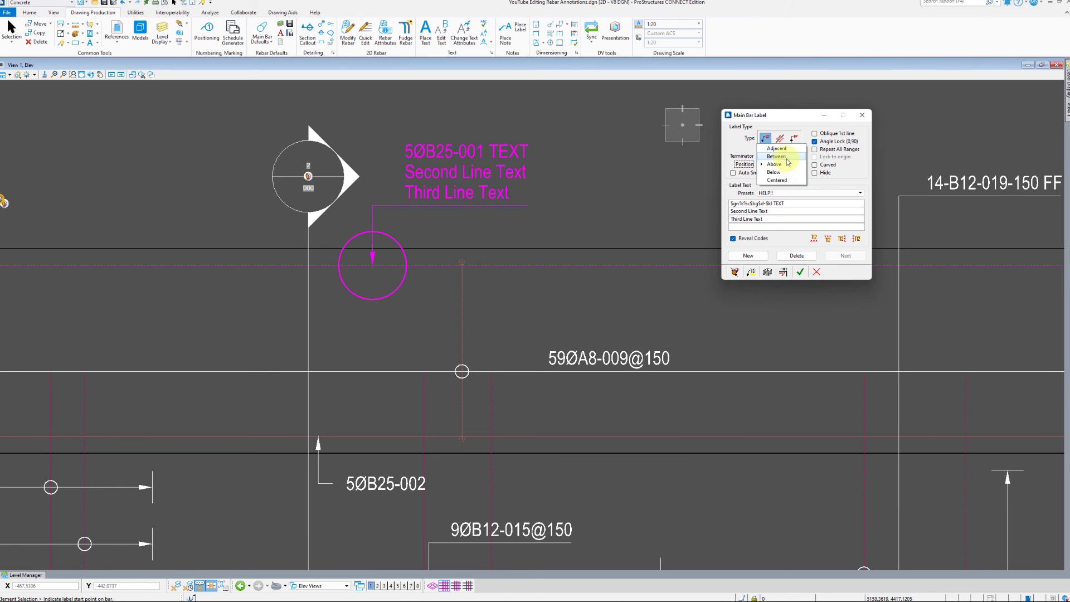
pyautogui.click(787, 158)
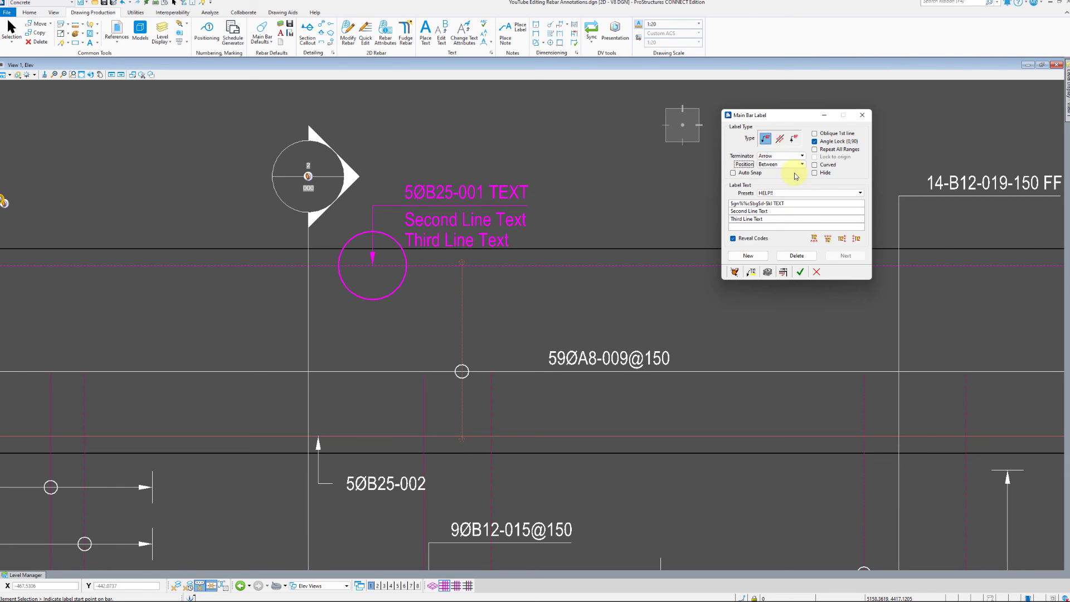
# - Save the three-line 5ØB25-001 TEXT label to the wall elevation
pyautogui.click(800, 271)
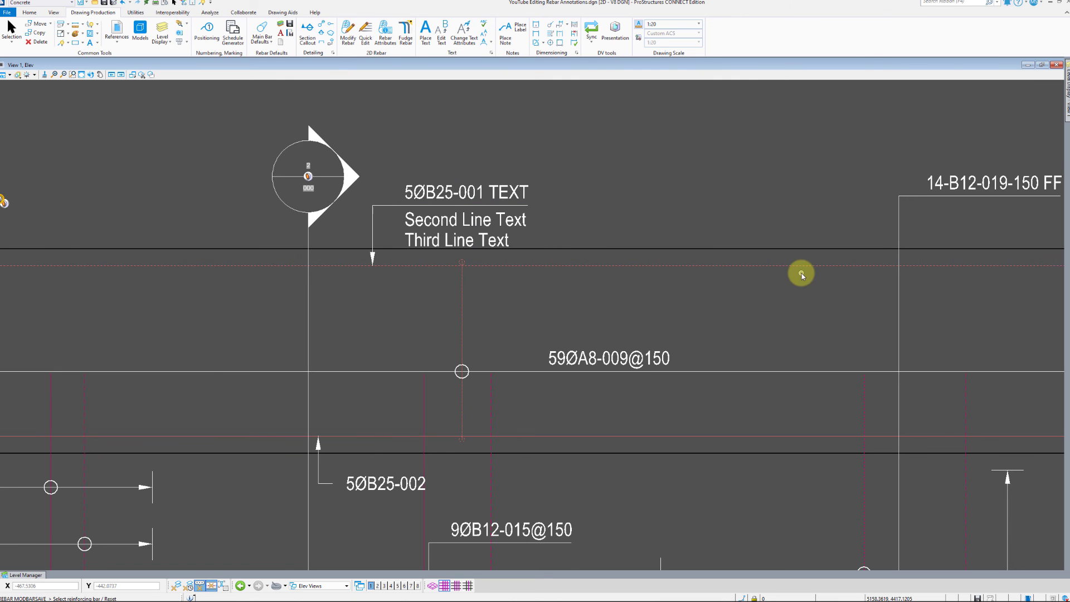